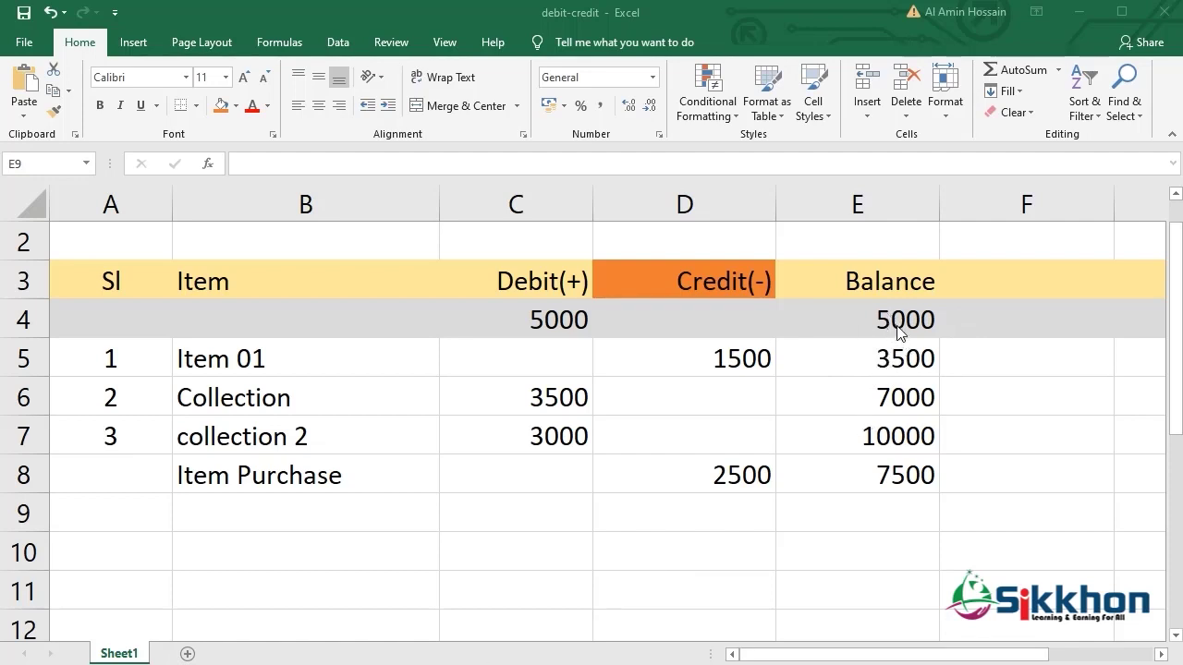
- Clear the contents of column E and enter the header Balance in E3
{"action": "left_click", "coordinate": [890, 195]}
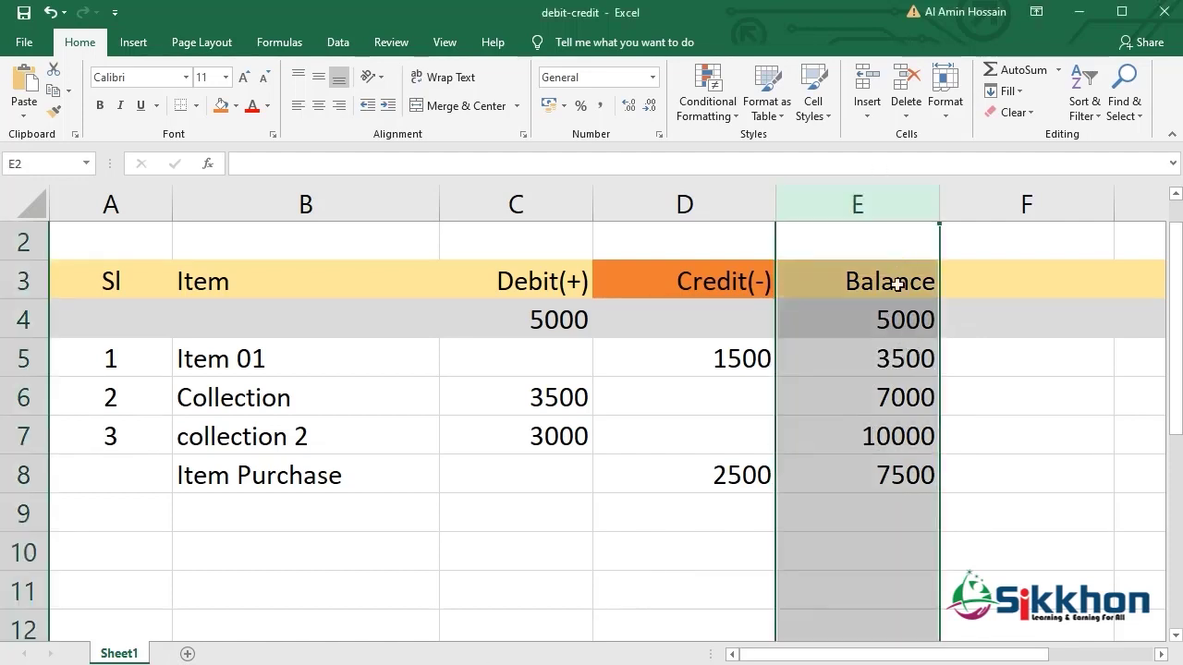
{"action": "key", "text": "Delete"}
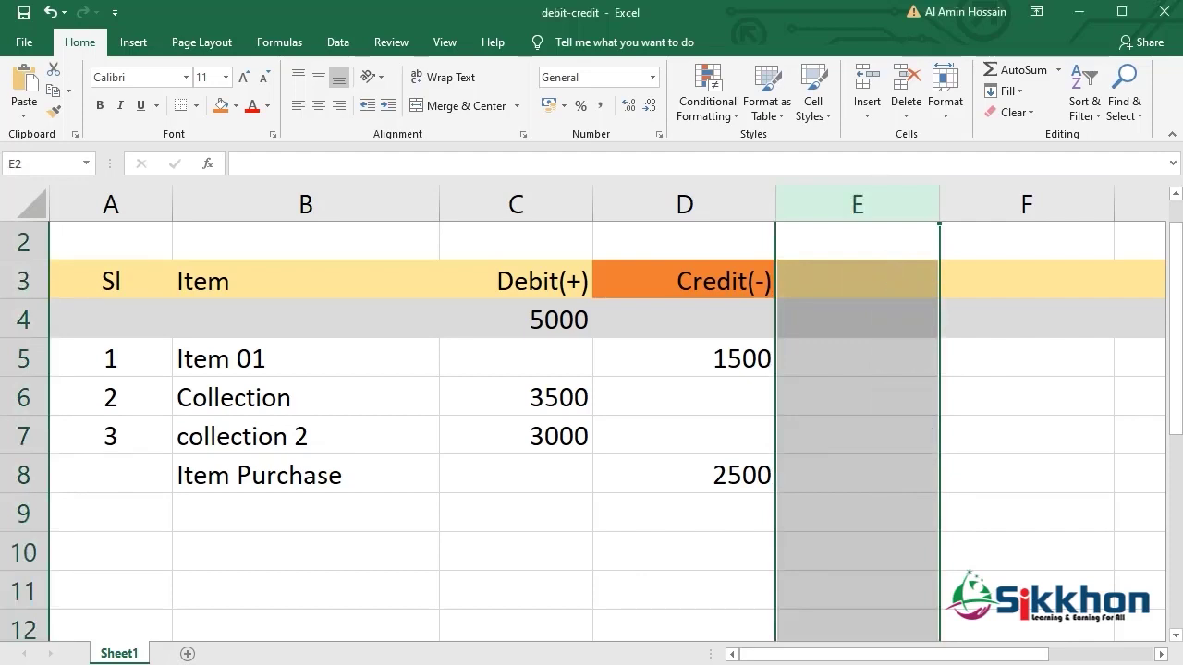
{"action": "left_click", "coordinate": [866, 282]}
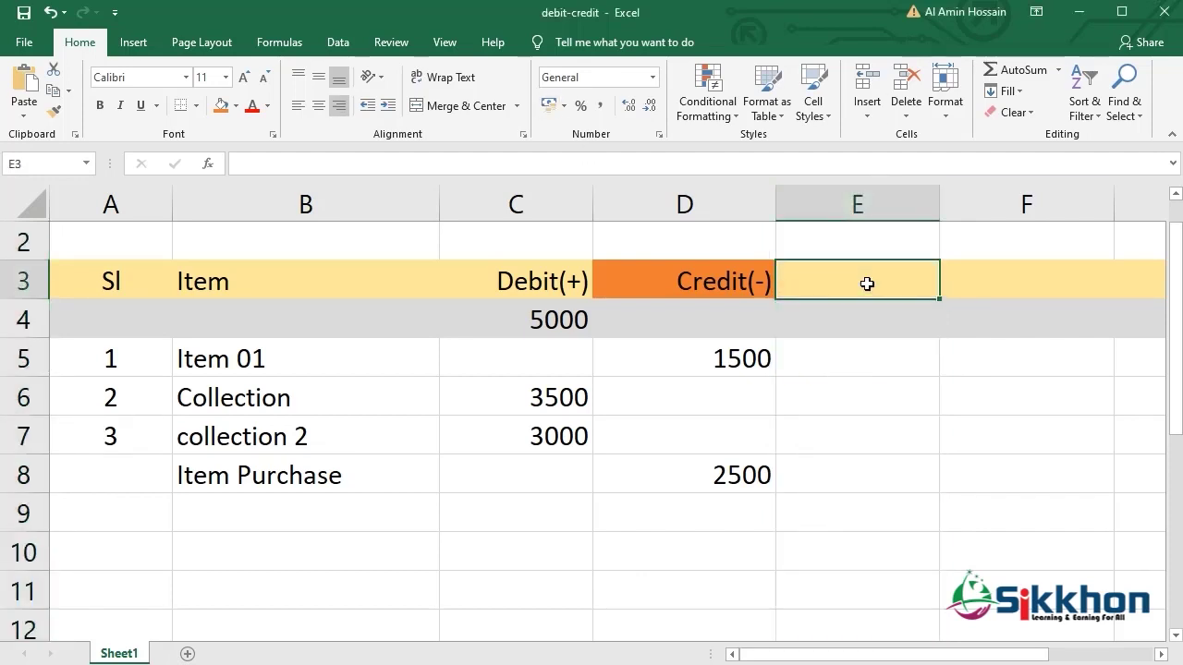
{"action": "type", "text": "Ba"}
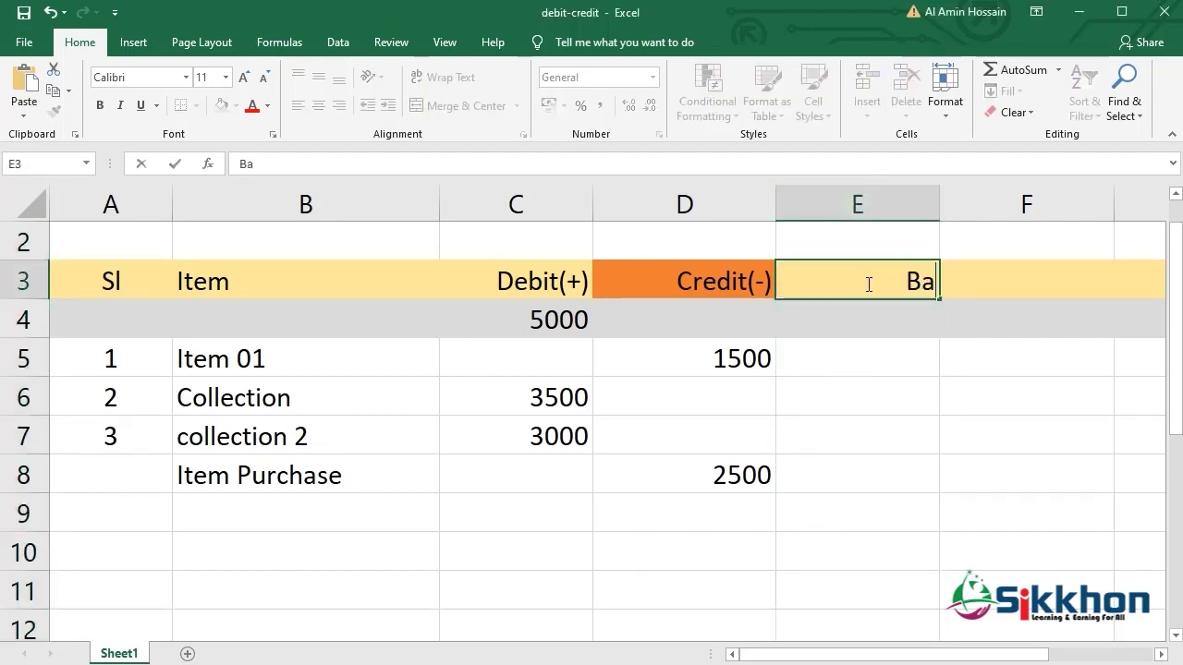
{"action": "type", "text": "lance"}
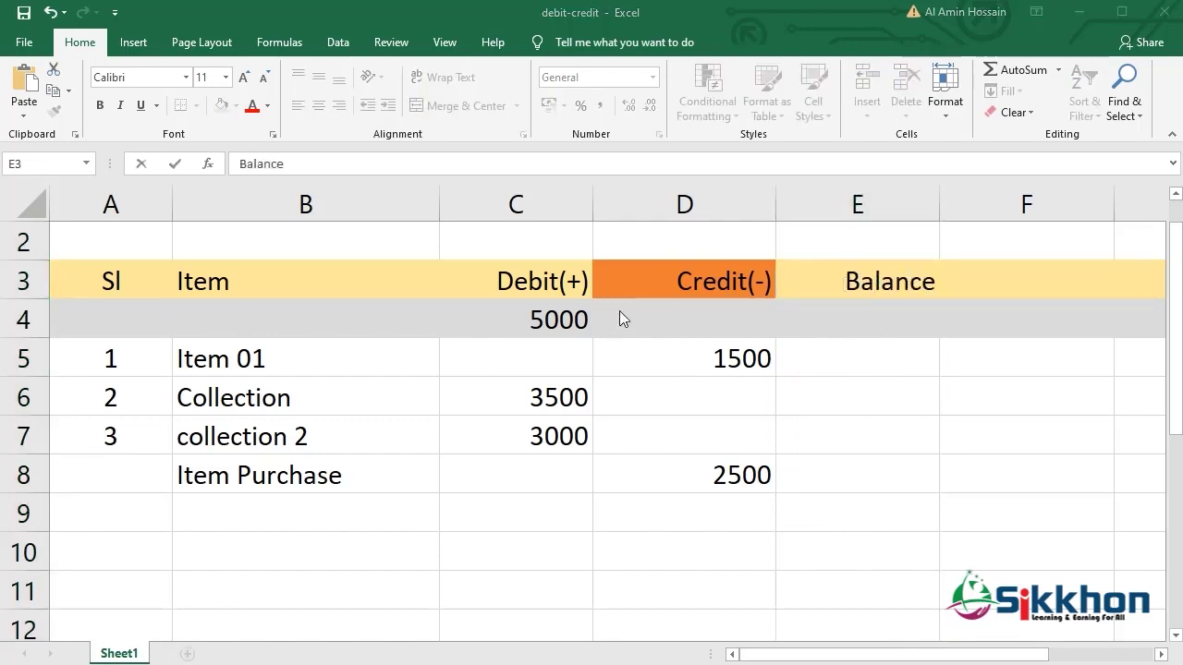
{"action": "key", "text": "ctrl+Return"}
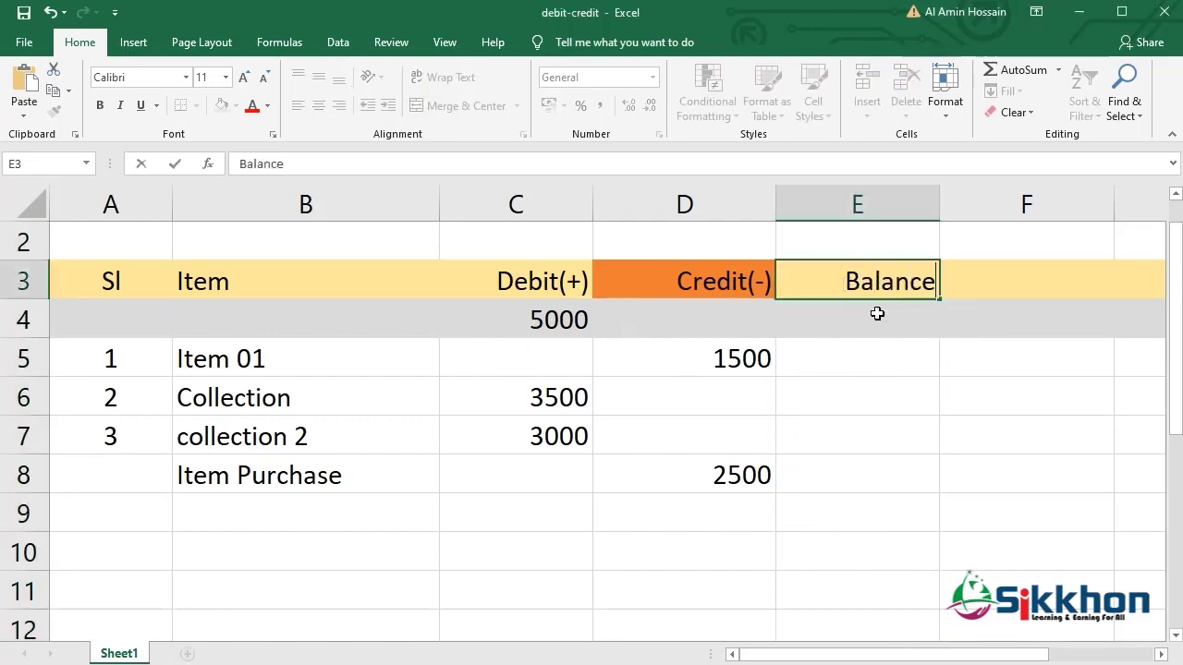
- Enter 5000 as the opening balance in E4
{"action": "left_click", "coordinate": [879, 320]}
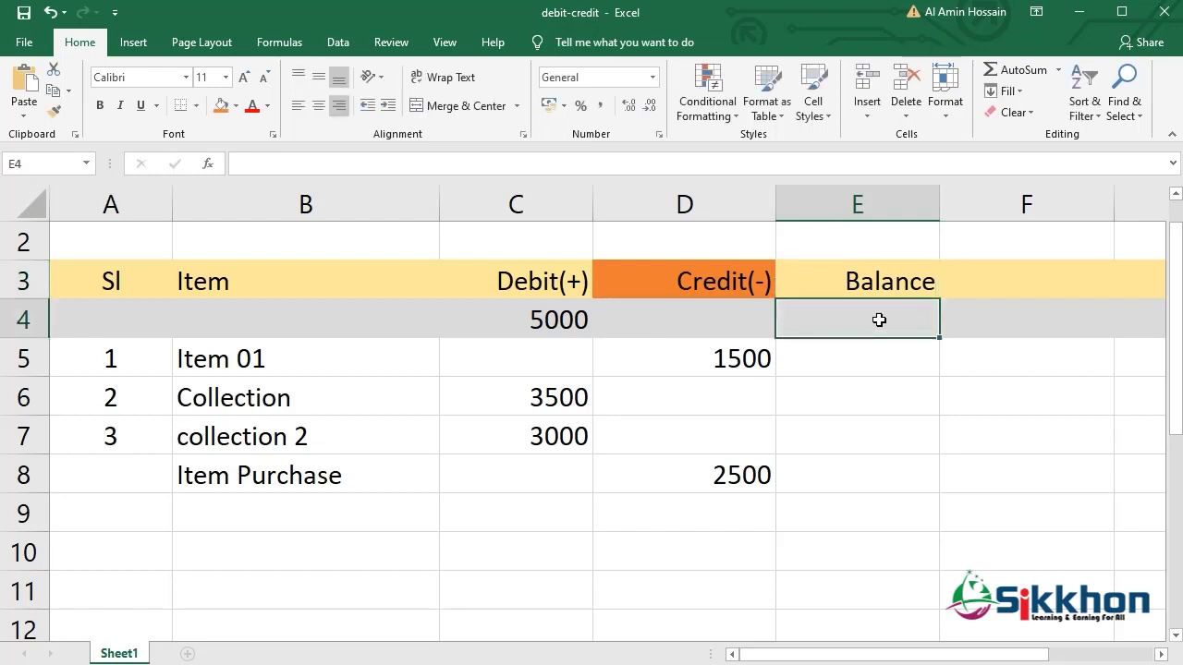
{"action": "type", "text": "5000"}
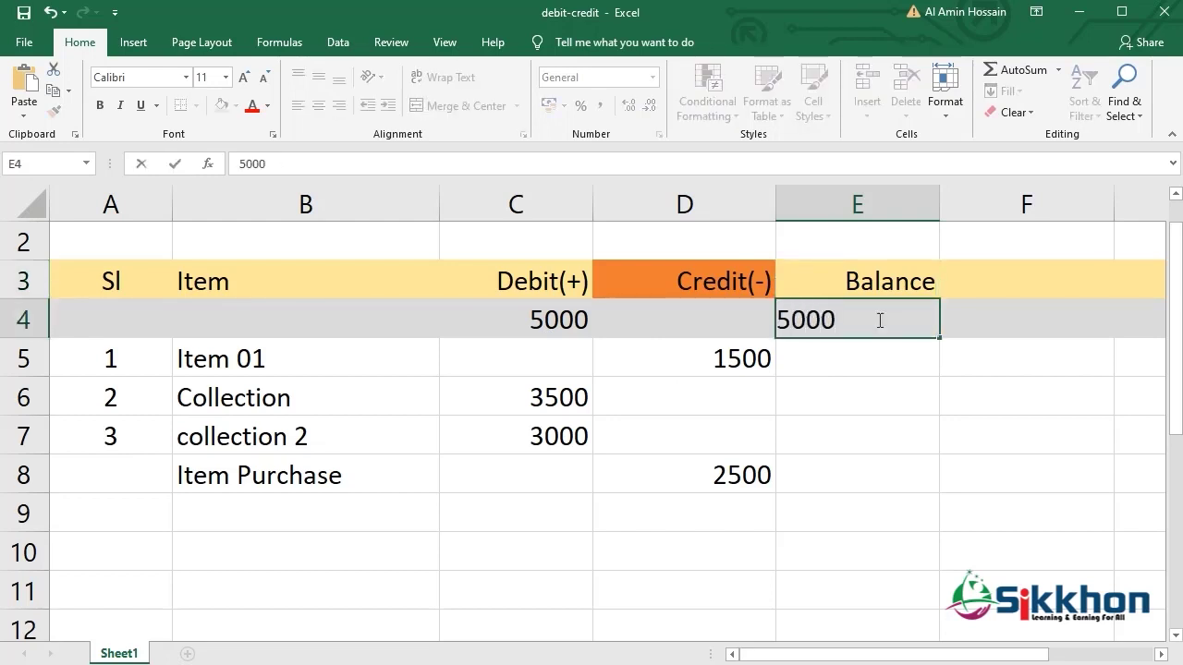
{"action": "key", "text": "Return"}
{"action": "left_click", "coordinate": [913, 320]}
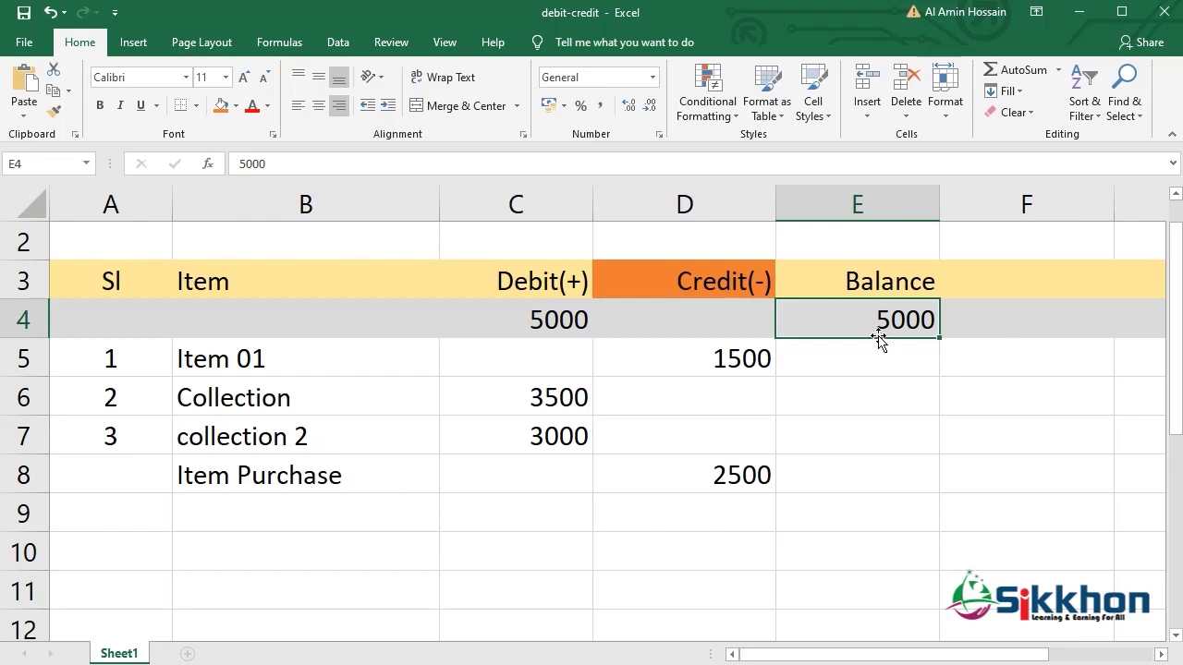
{"action": "left_click", "coordinate": [863, 365]}
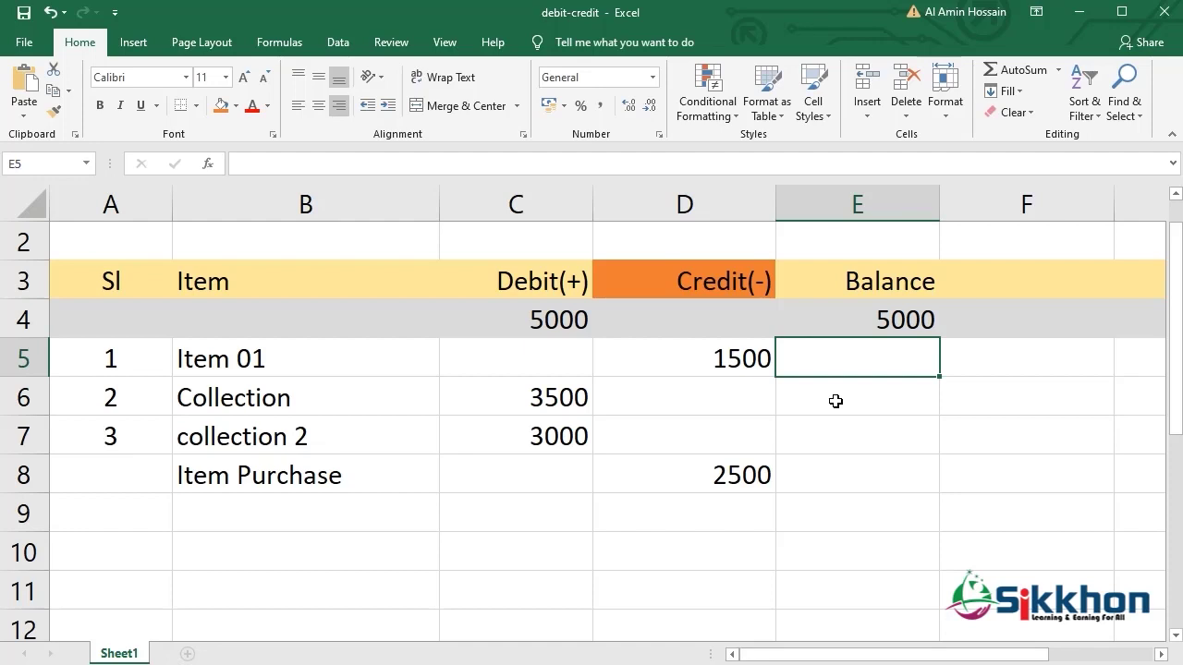
{"action": "left_click", "coordinate": [902, 319]}
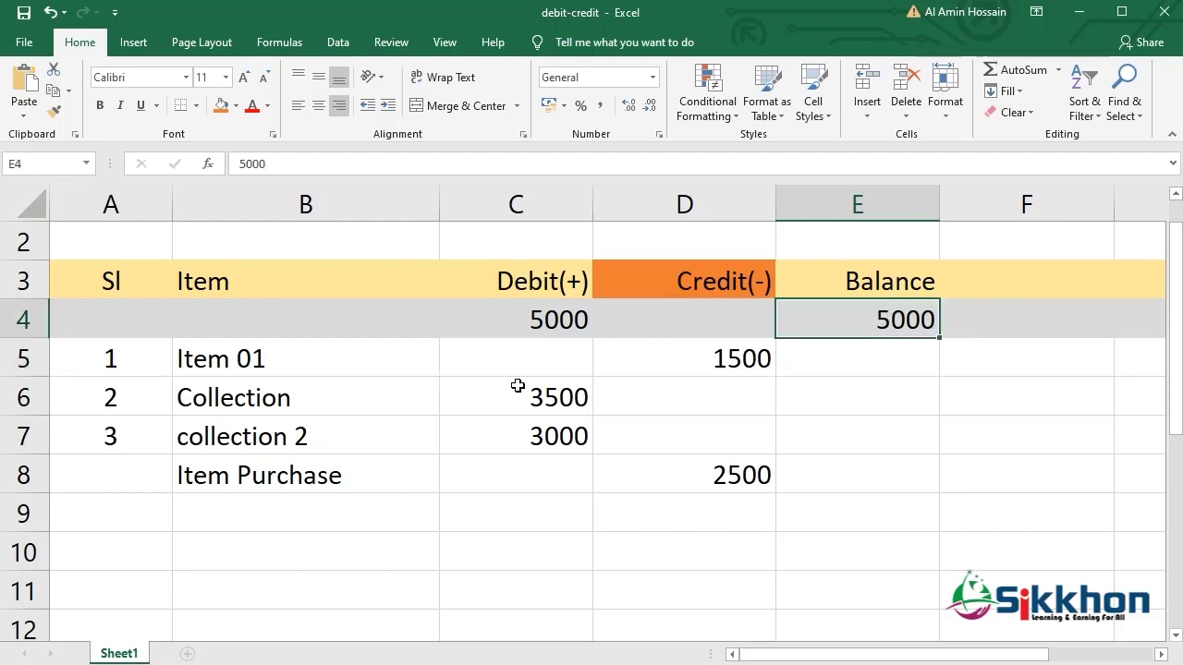
- Enter the running balance formula =SUM(E4+C5-D5) in E5, adding the debit to the previous balance and subtracting the credit
{"action": "left_click", "coordinate": [855, 369]}
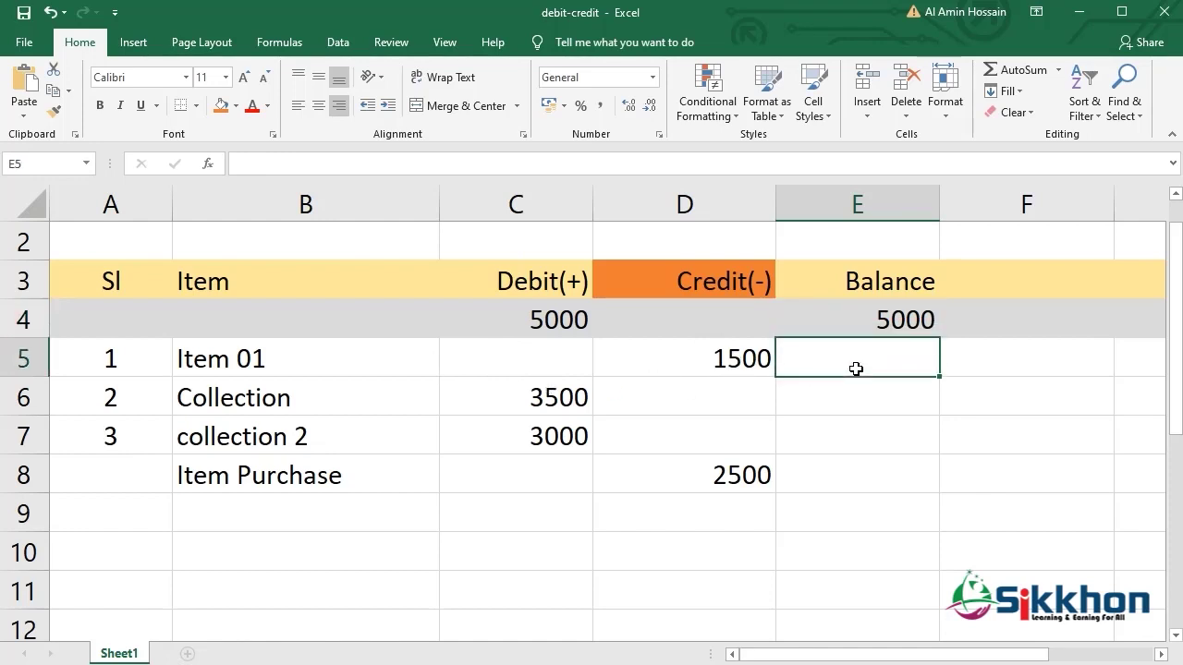
{"action": "type", "text": "="}
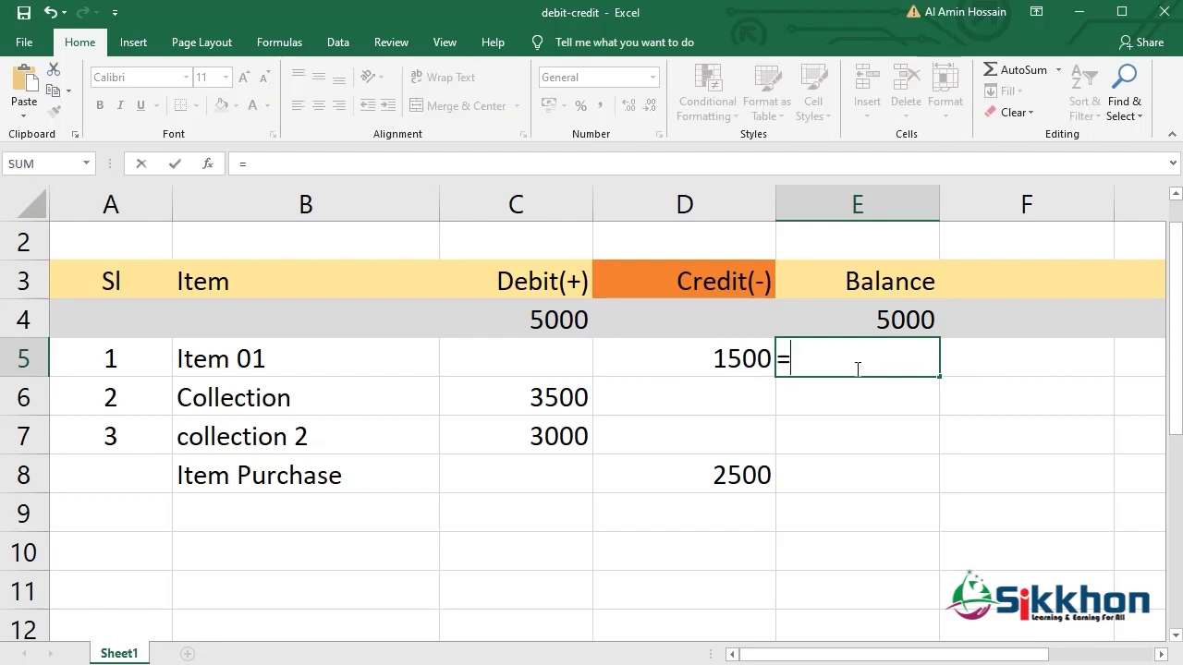
{"action": "type", "text": "sum"}
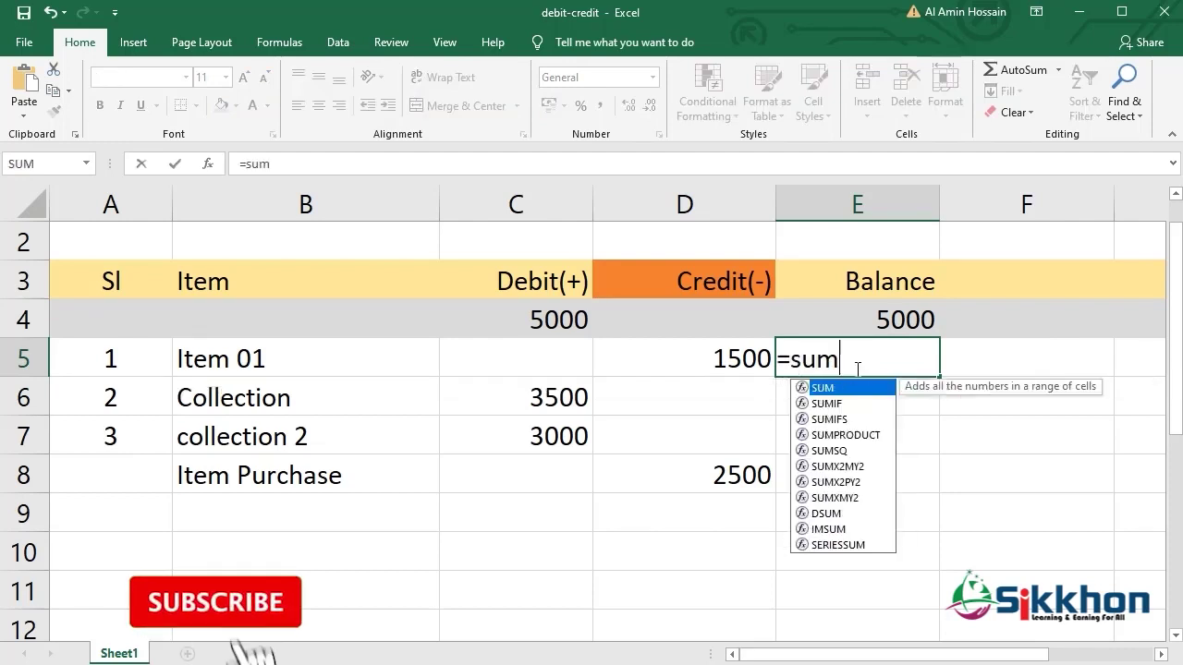
{"action": "key", "text": "Return"}
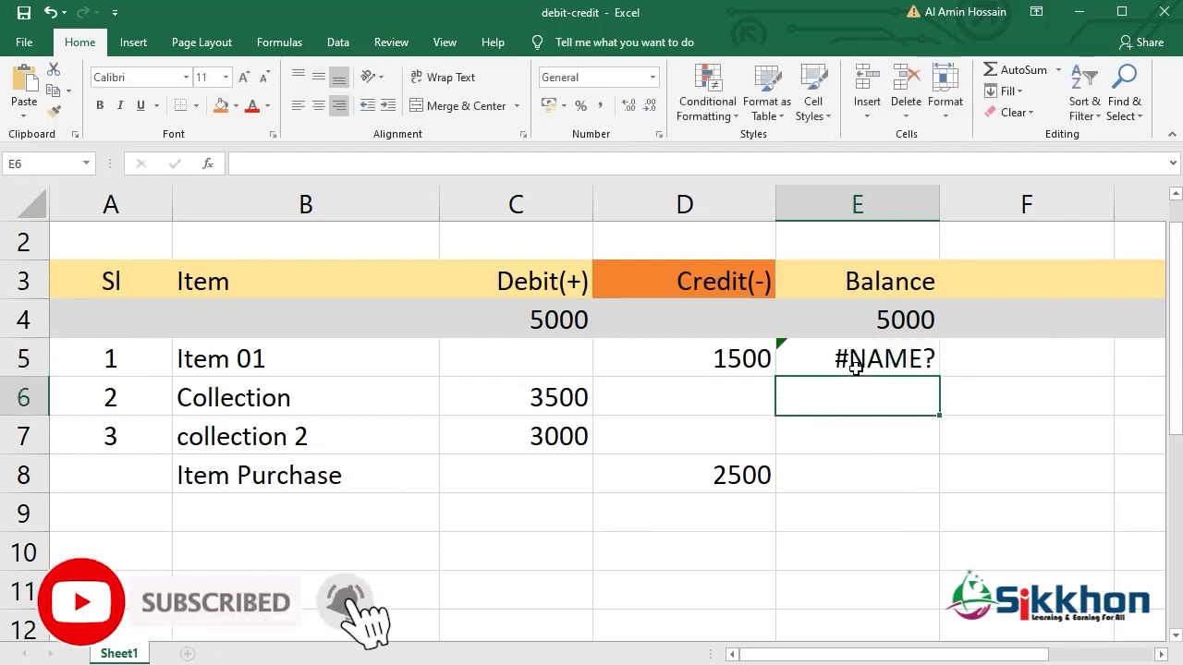
{"action": "left_click", "coordinate": [856, 366]}
{"action": "double_click", "coordinate": [863, 367]}
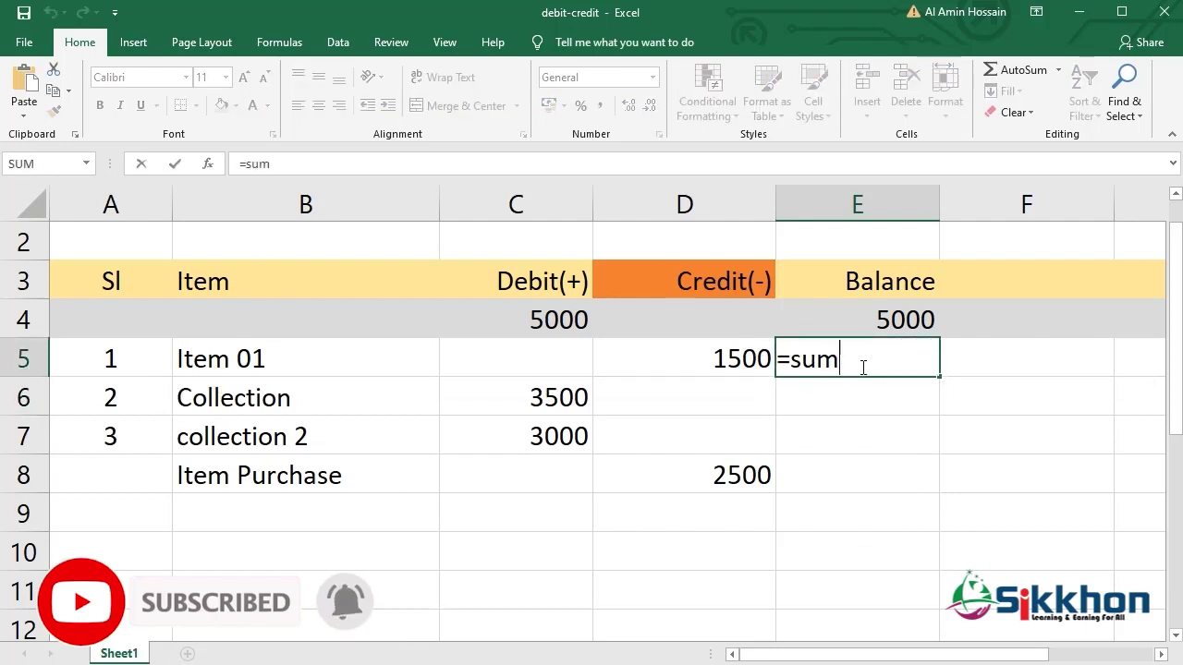
{"action": "type", "text": "("}
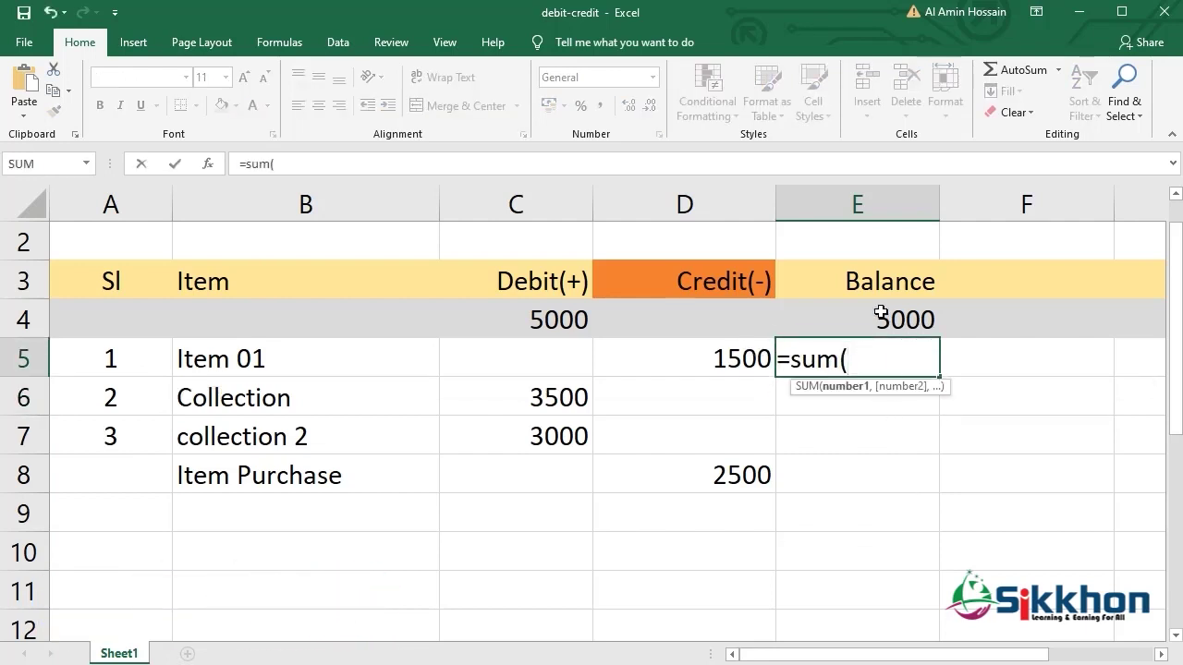
{"action": "left_click", "coordinate": [869, 318]}
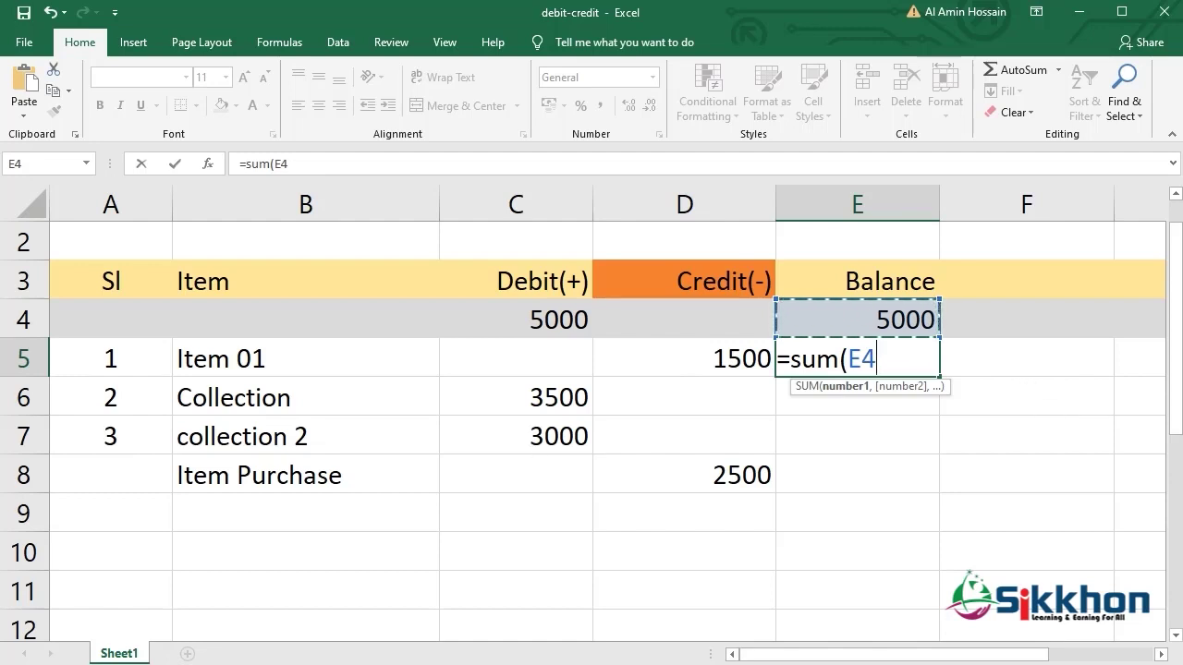
{"action": "type", "text": "+"}
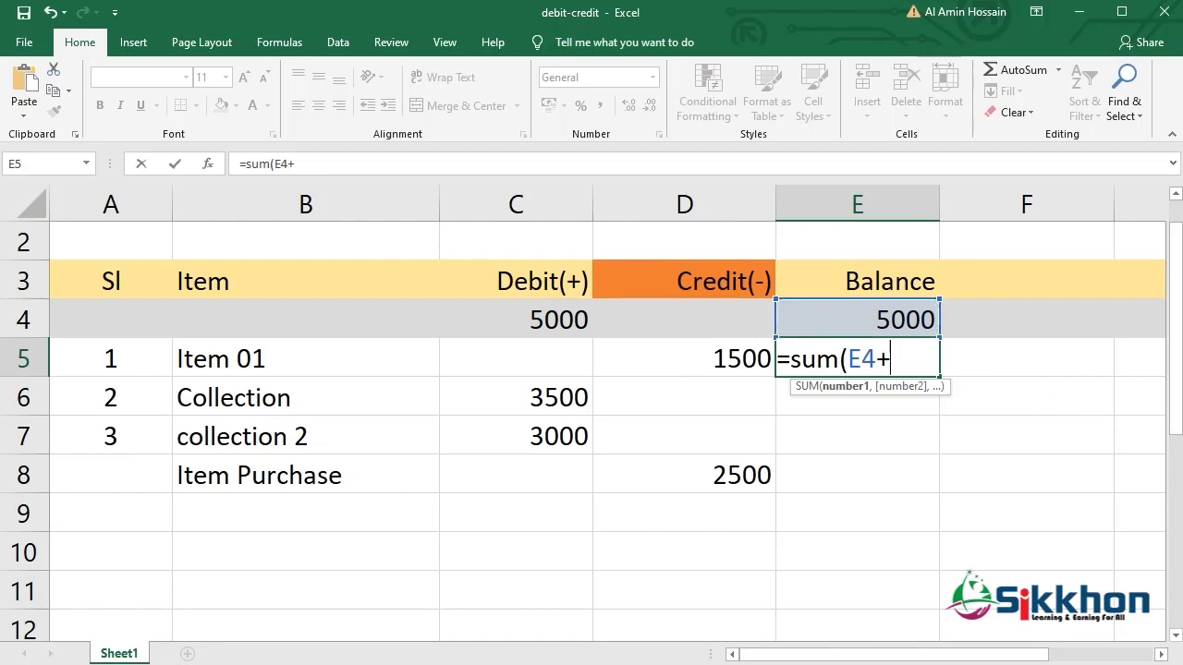
{"action": "left_click", "coordinate": [529, 358]}
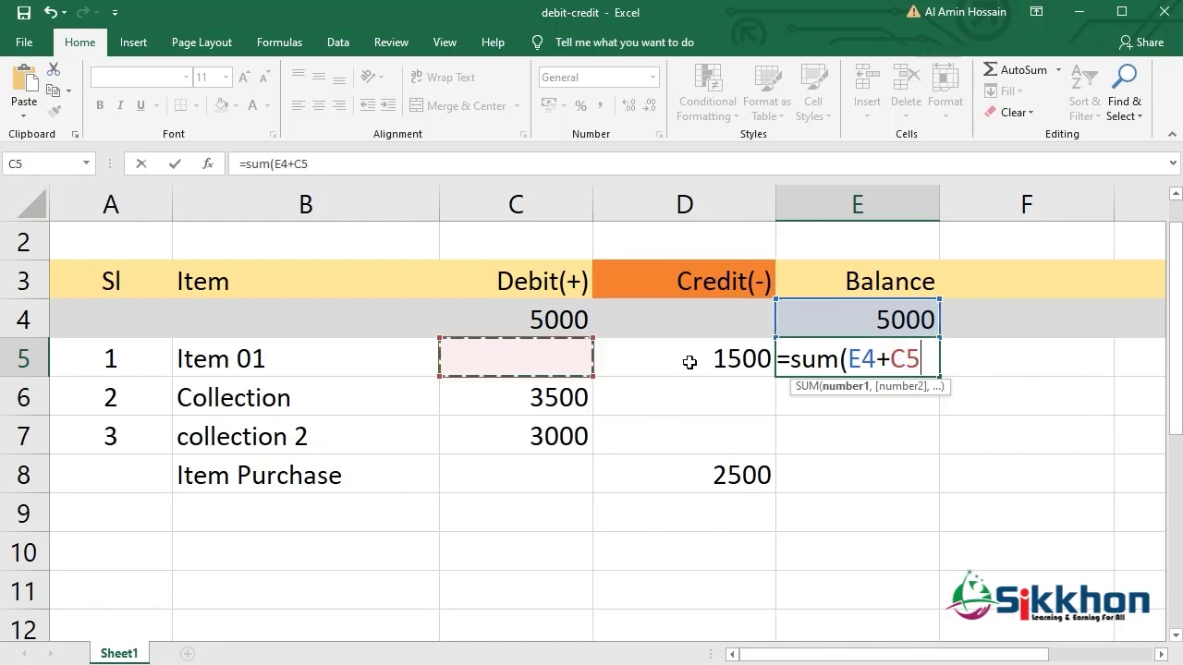
{"action": "type", "text": "-"}
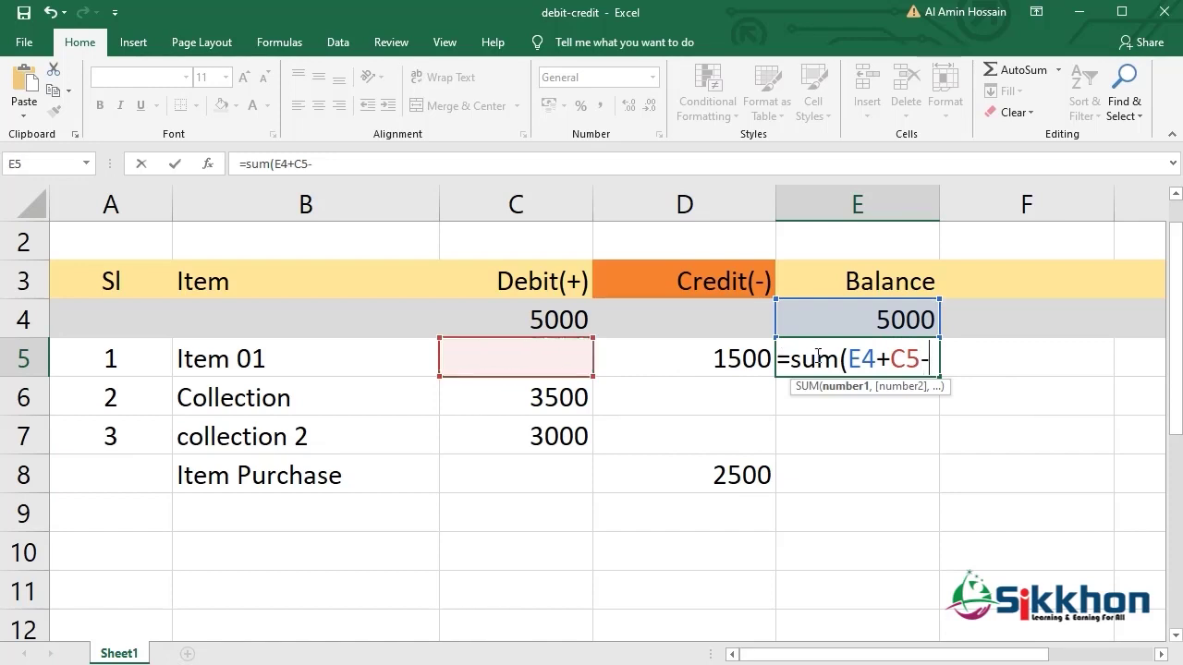
{"action": "left_click", "coordinate": [711, 368]}
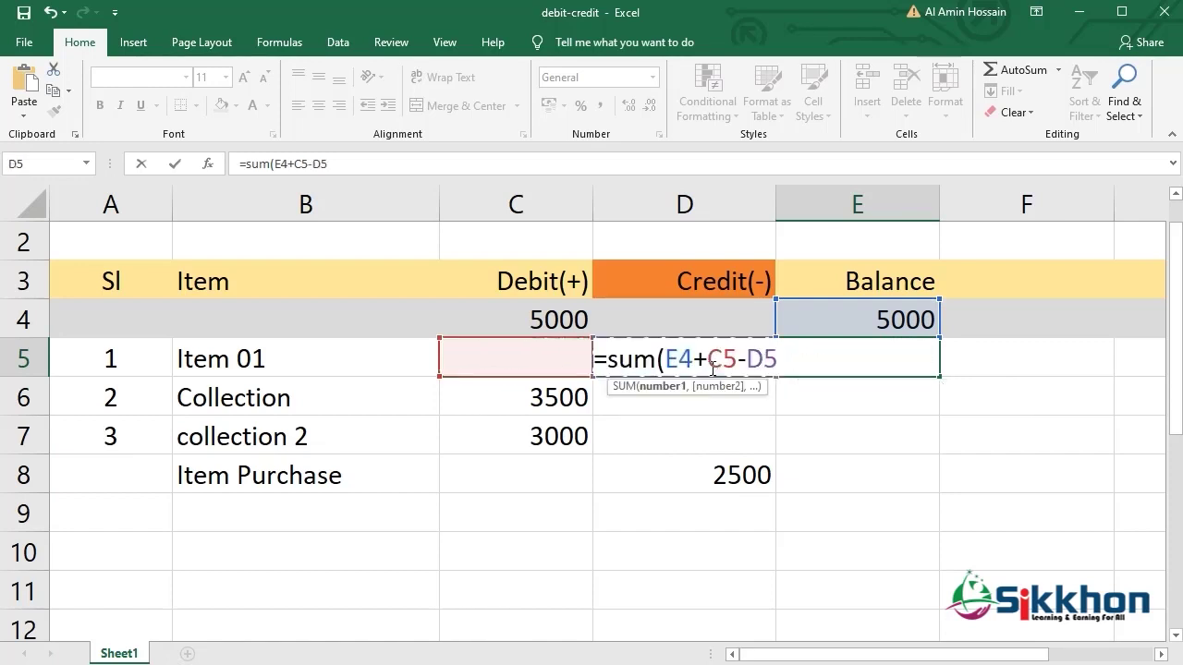
{"action": "key", "text": "Return"}
- Examine the balance formula in E5 and the cells it references
{"action": "left_click", "coordinate": [899, 359]}
{"action": "double_click", "coordinate": [899, 359]}
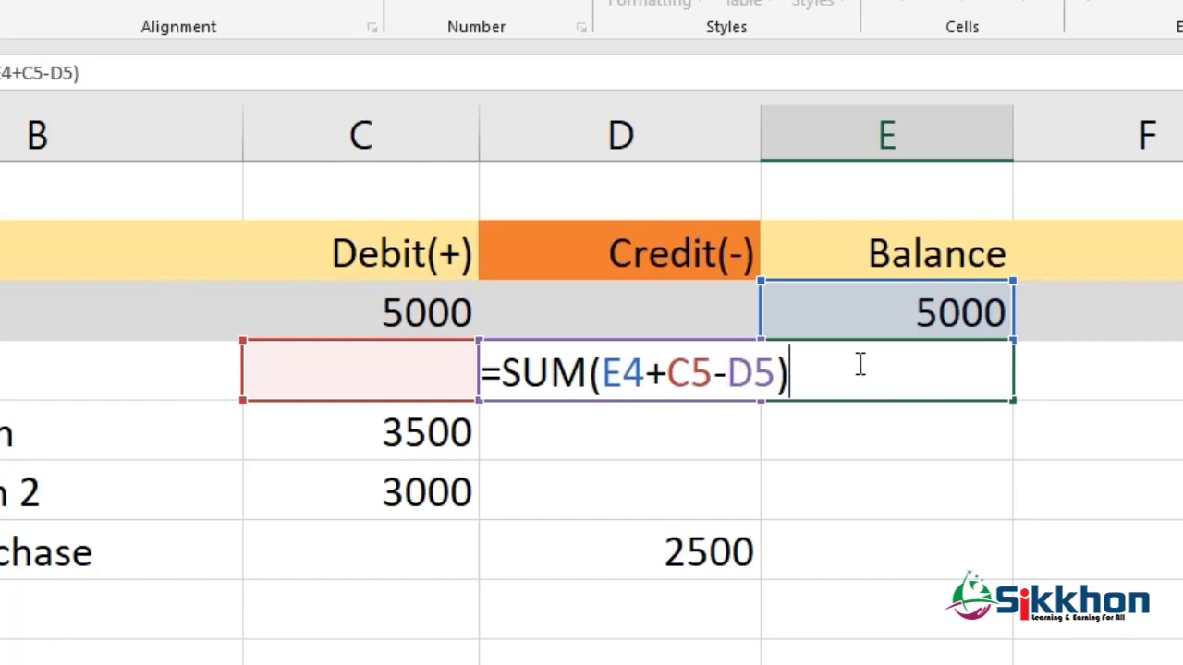
{"action": "key", "text": "Return"}
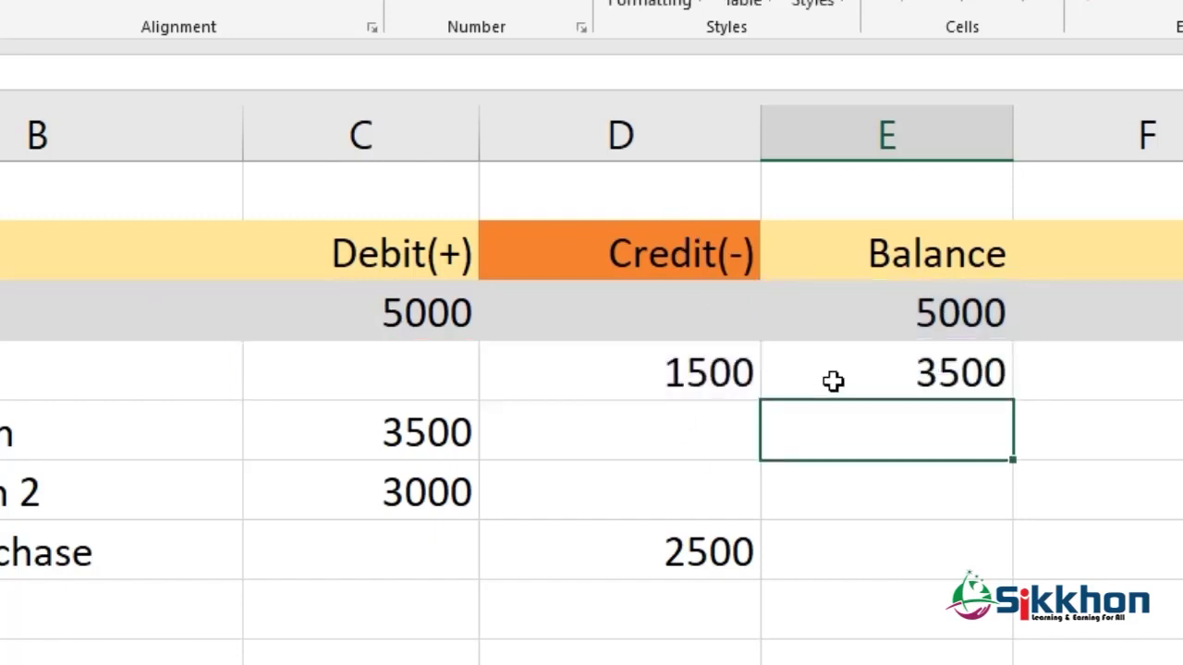
{"action": "left_click", "coordinate": [926, 323]}
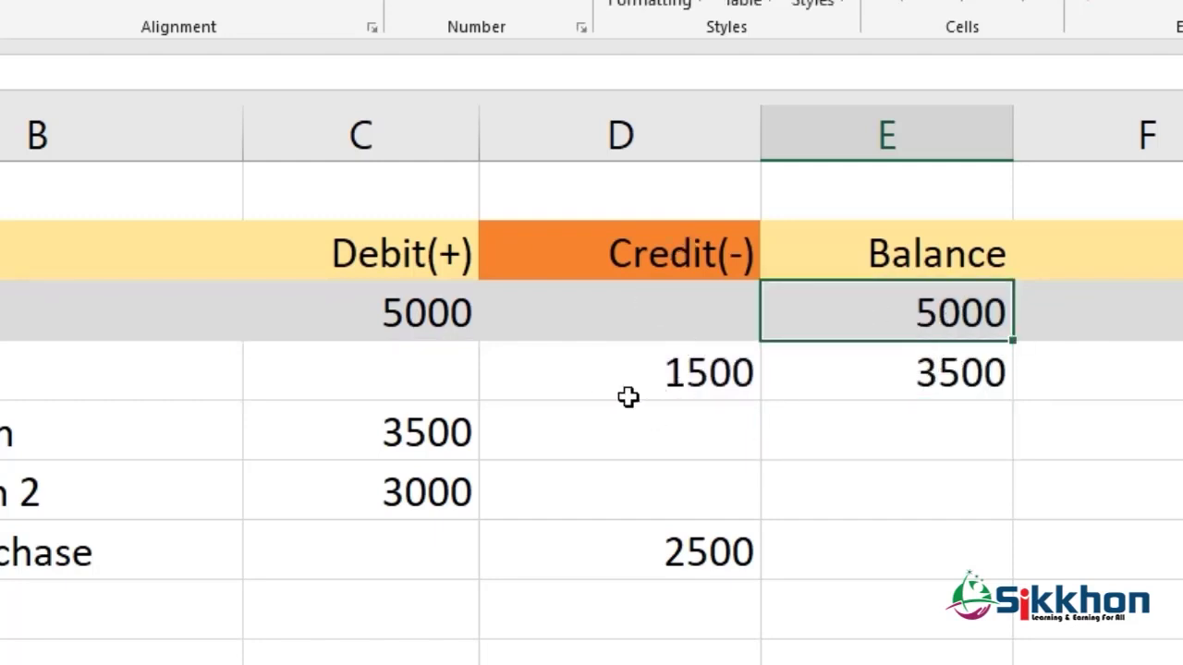
- Fill the balance formula from E5 down through E11
{"action": "left_click", "coordinate": [895, 379]}
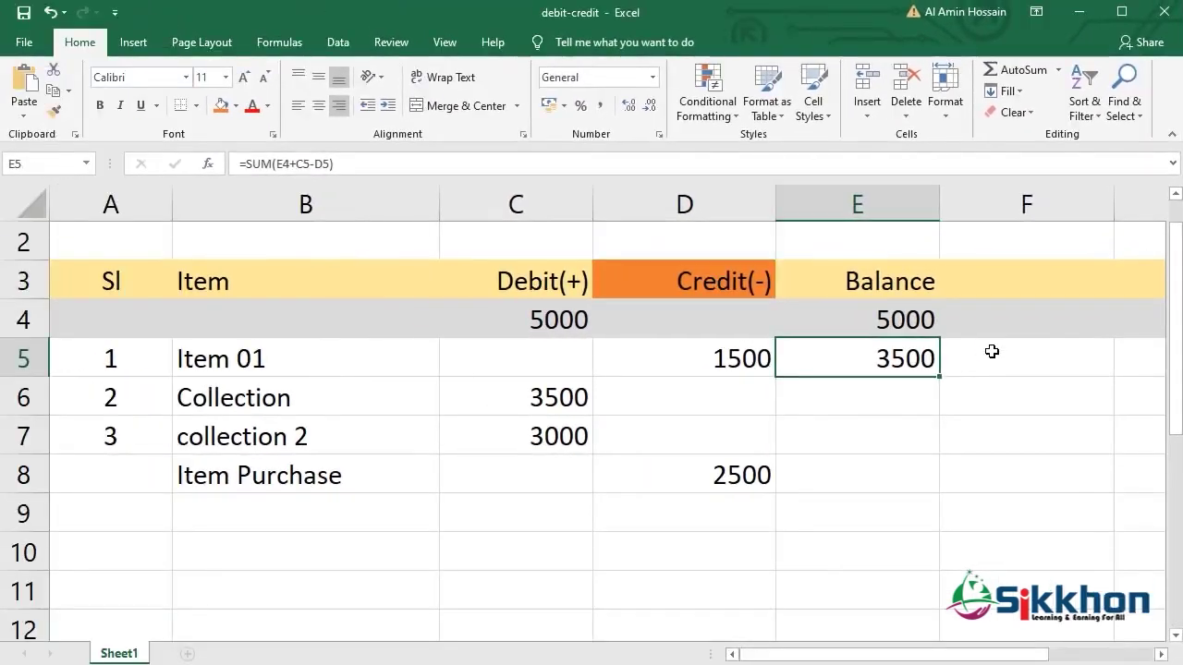
{"action": "scroll", "coordinate": [984, 340], "scroll_direction": "down", "scroll_amount": 1}
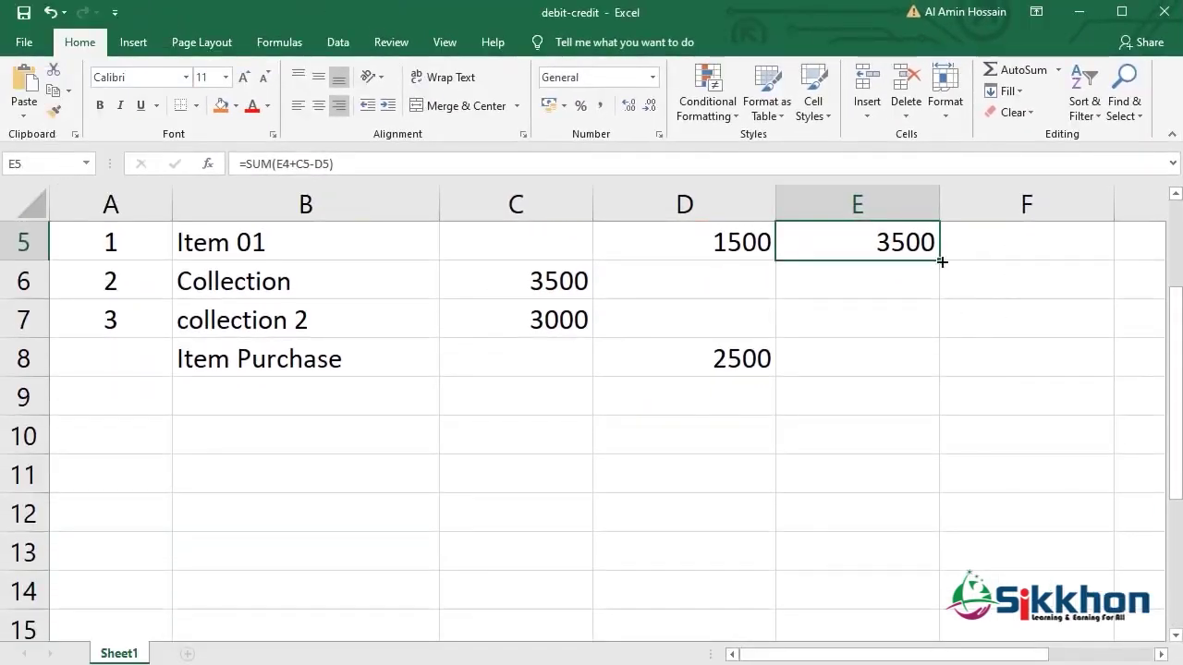
{"action": "left_click_drag", "start_coordinate": [937, 262], "coordinate": [934, 485]}
{"action": "scroll", "coordinate": [1004, 415], "scroll_direction": "up", "scroll_amount": 1}
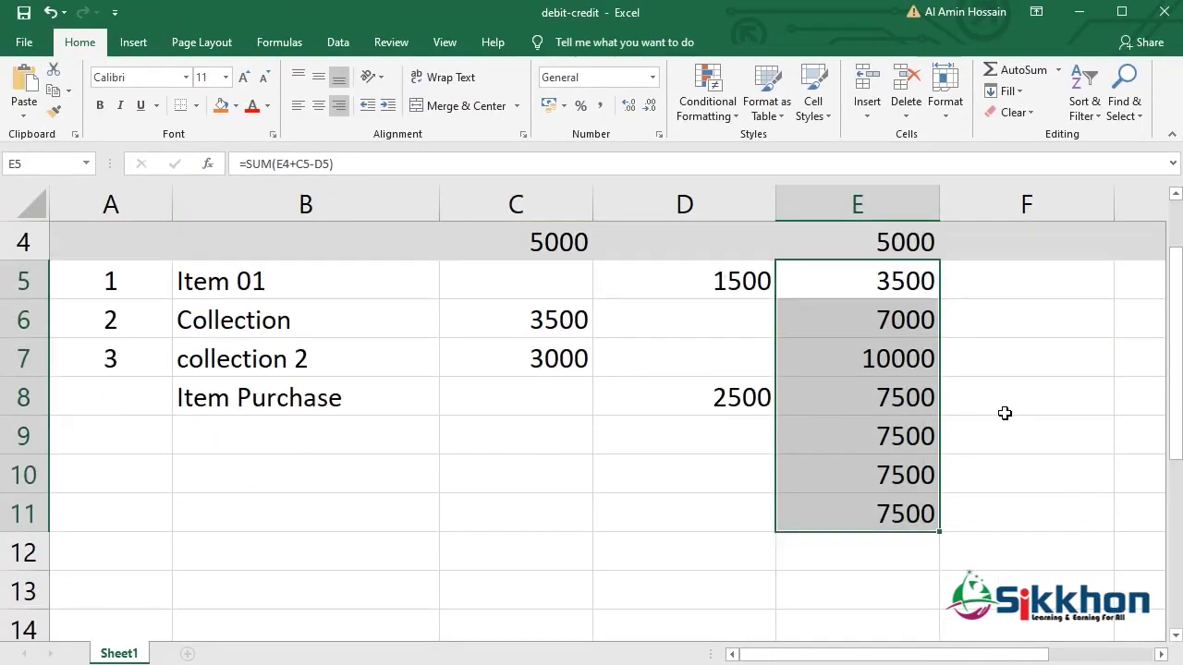
{"action": "scroll", "coordinate": [1005, 413], "scroll_direction": "up", "scroll_amount": 1}
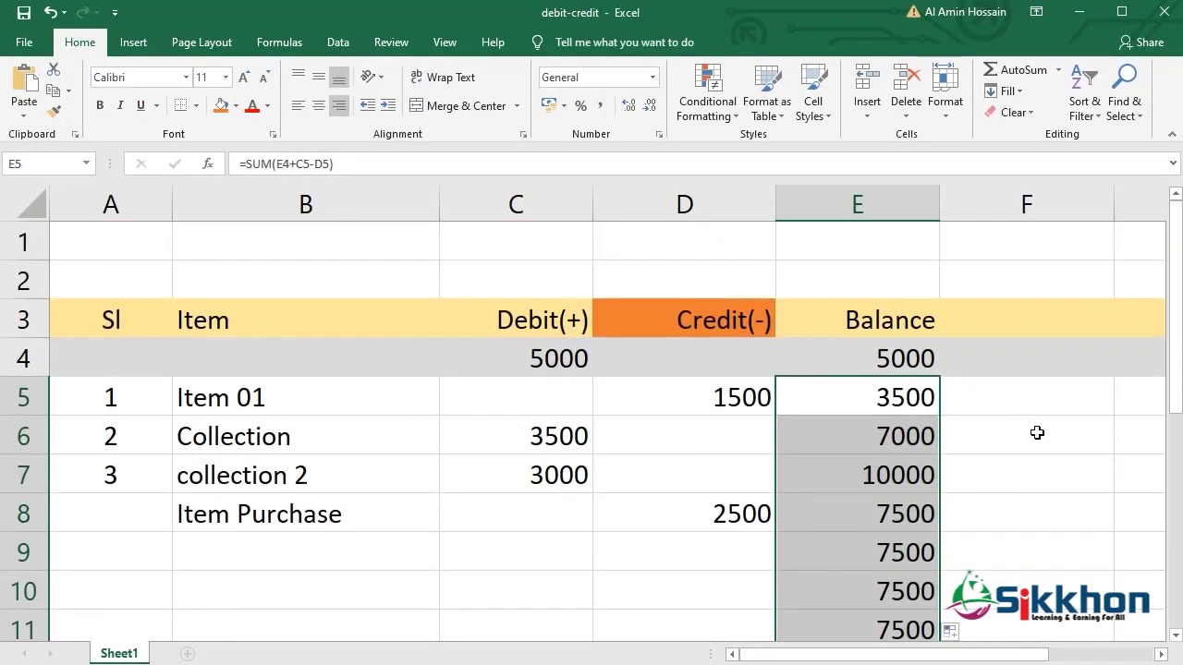
{"action": "left_click", "coordinate": [883, 430]}
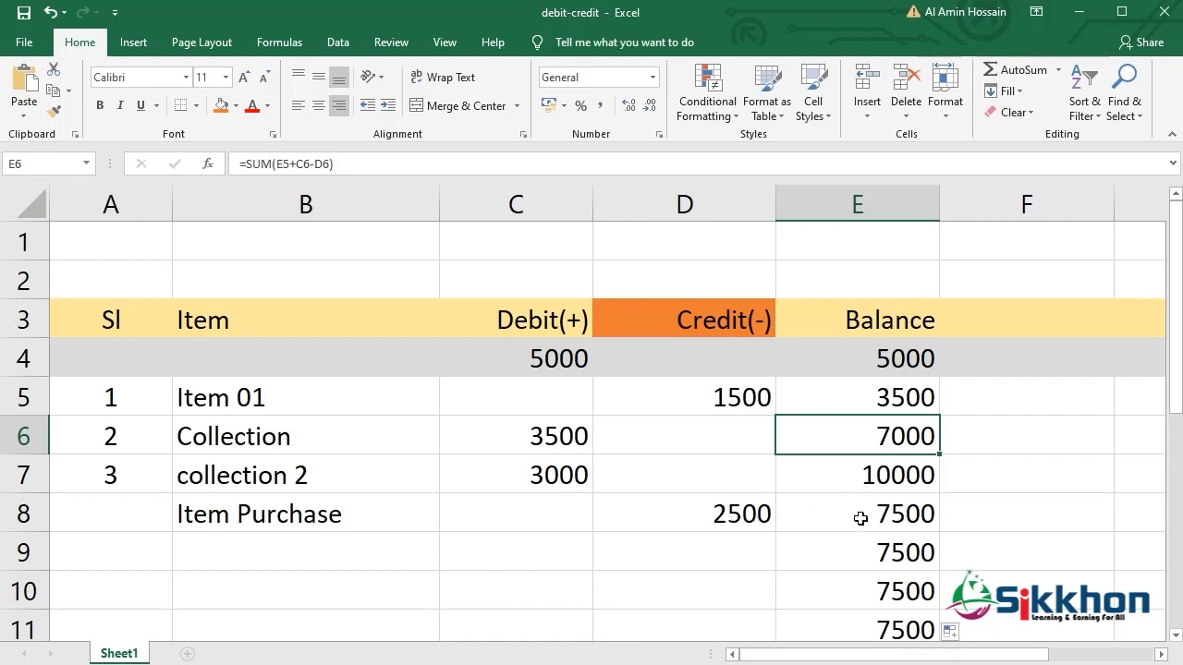
- Clear the surplus balance formulas in E9:E11 below the last item row
{"action": "scroll", "coordinate": [861, 518], "scroll_direction": "down", "scroll_amount": 1}
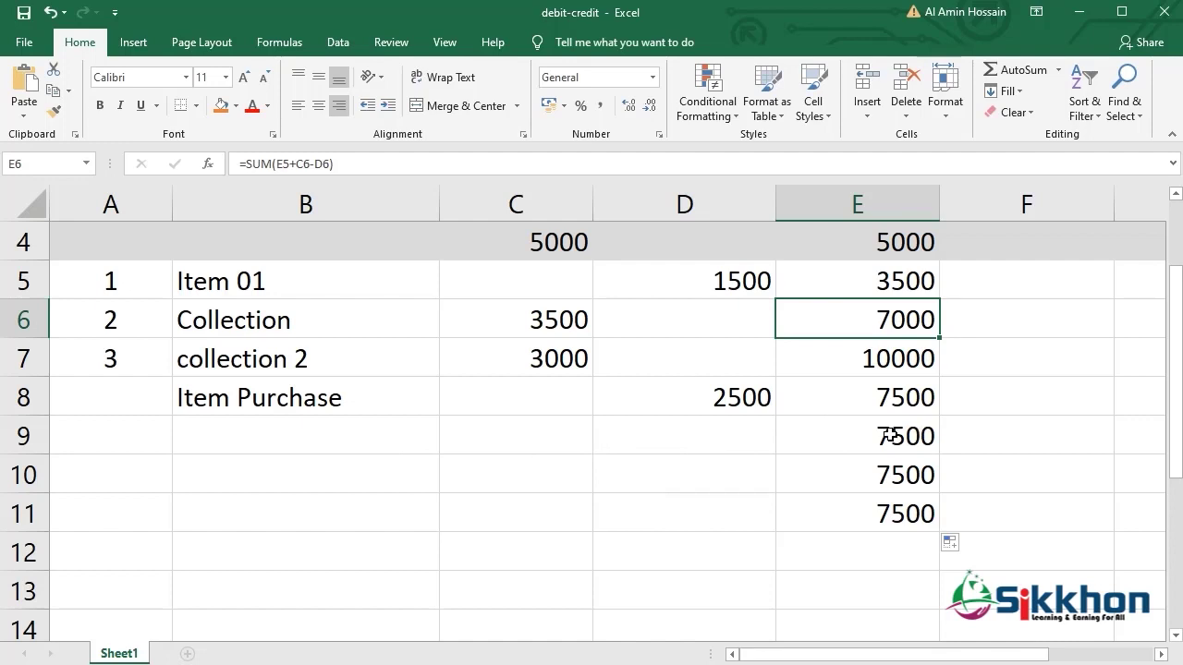
{"action": "left_click_drag", "start_coordinate": [889, 434], "coordinate": [911, 527]}
{"action": "key", "text": "Delete"}
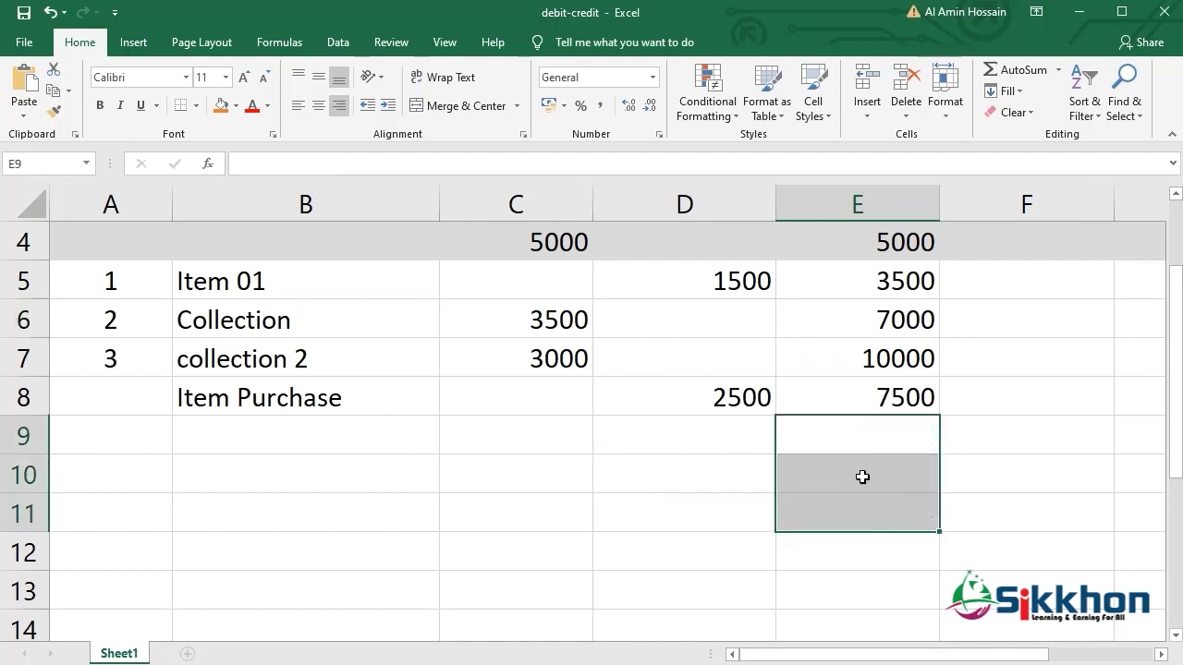
- Extend the balance formula from E8 down one row into E9
{"action": "left_click", "coordinate": [892, 397]}
{"action": "scroll", "coordinate": [1064, 496], "scroll_direction": "up", "scroll_amount": 1}
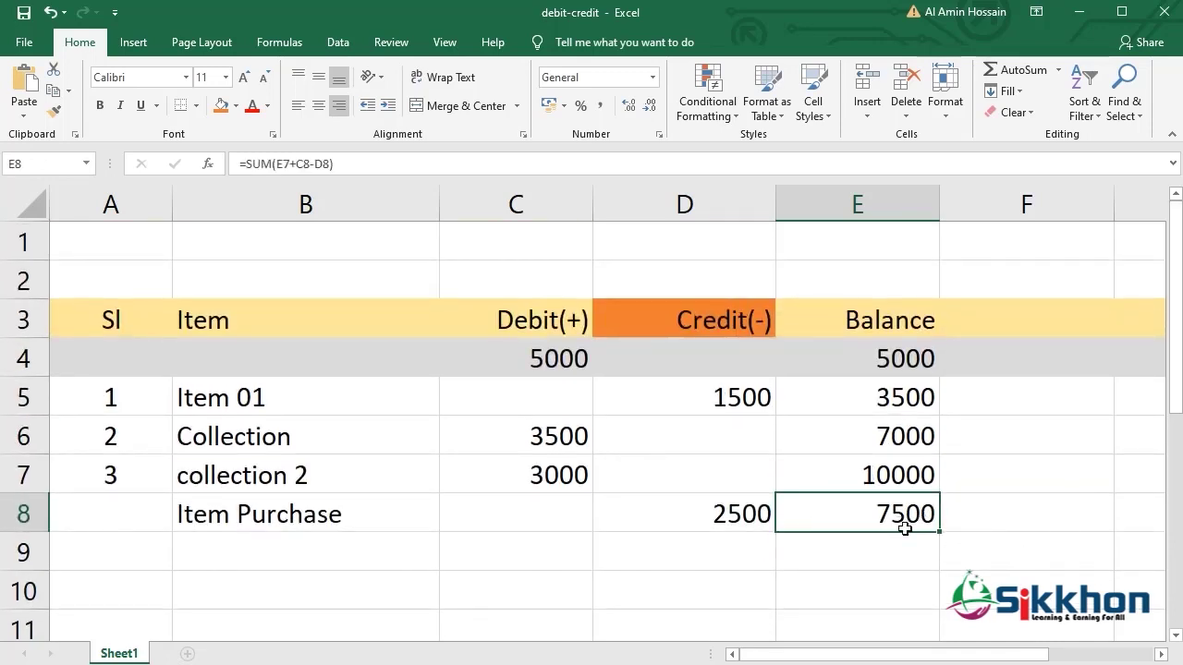
{"action": "scroll", "coordinate": [832, 515], "scroll_direction": "down", "scroll_amount": 1}
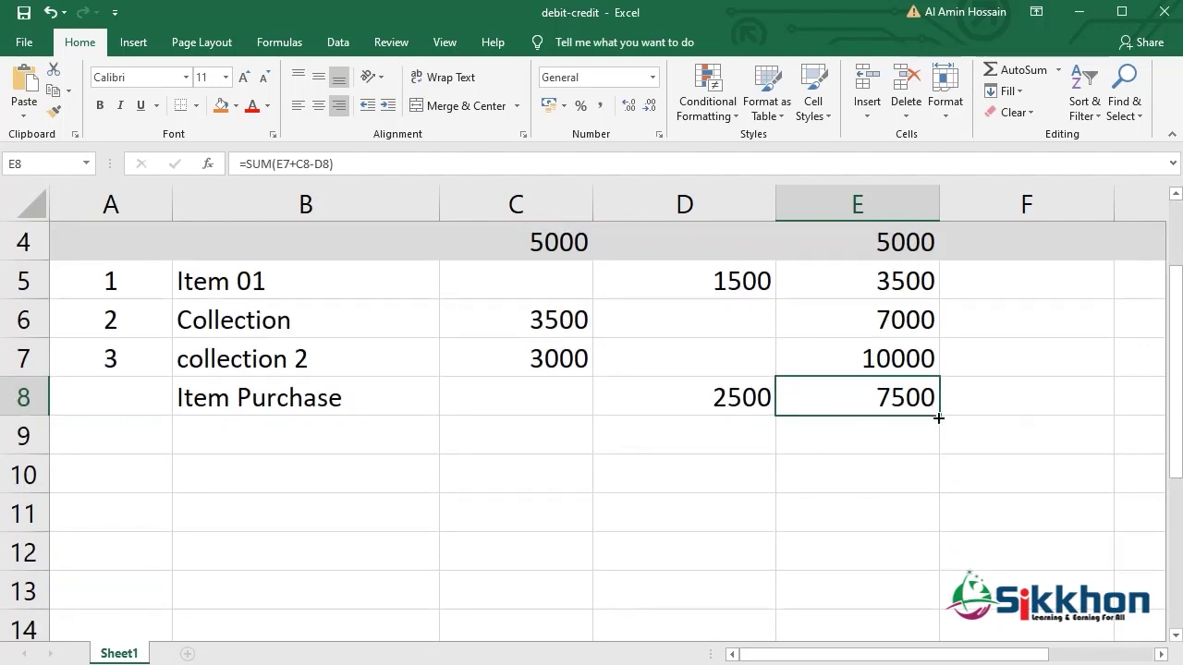
{"action": "left_click_drag", "start_coordinate": [938, 422], "coordinate": [938, 444]}
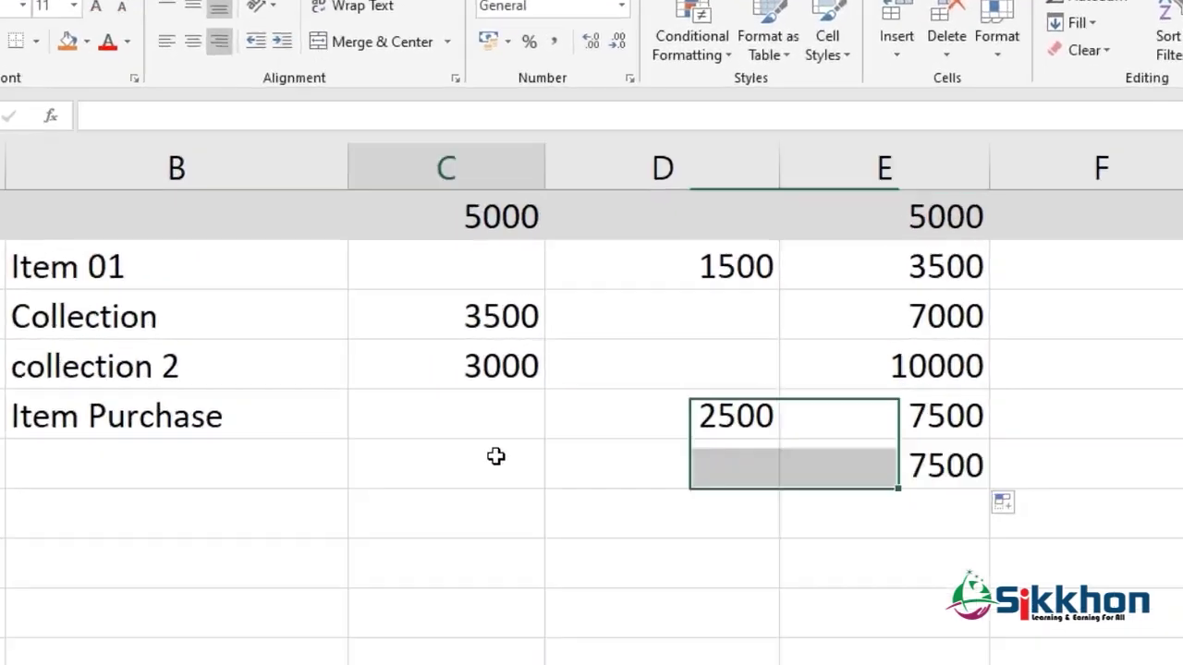
- Enter a 3000 debit in C9 and extend the balance formula from E9 down through E11
{"action": "left_click", "coordinate": [558, 429]}
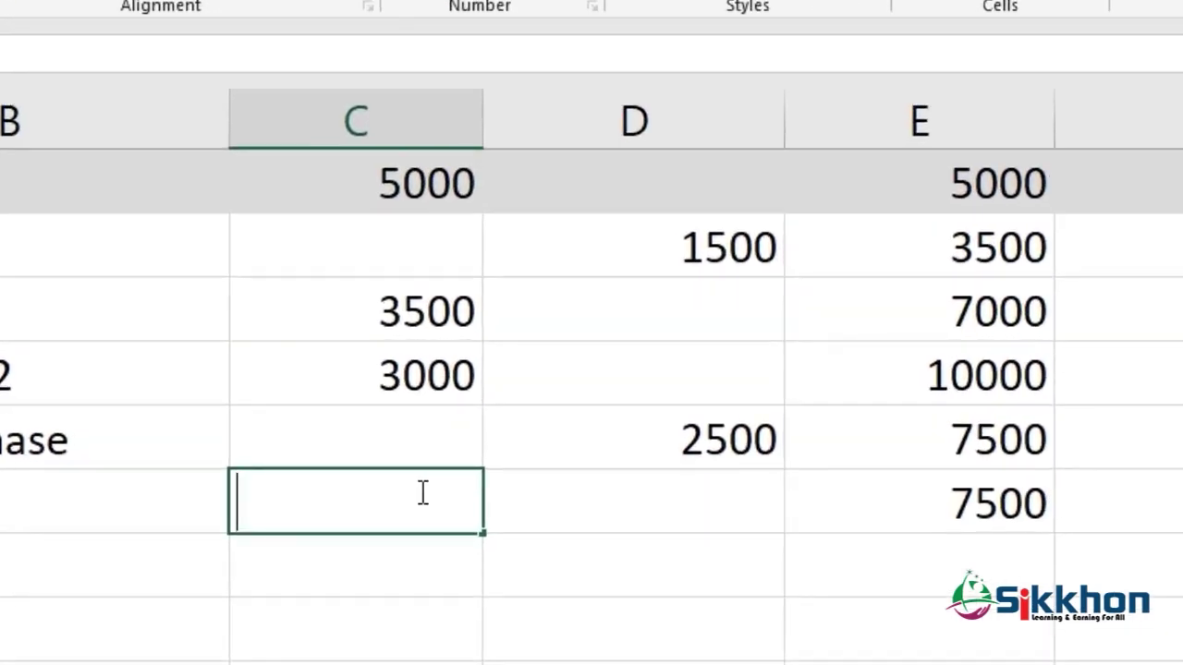
{"action": "type", "text": "3000"}
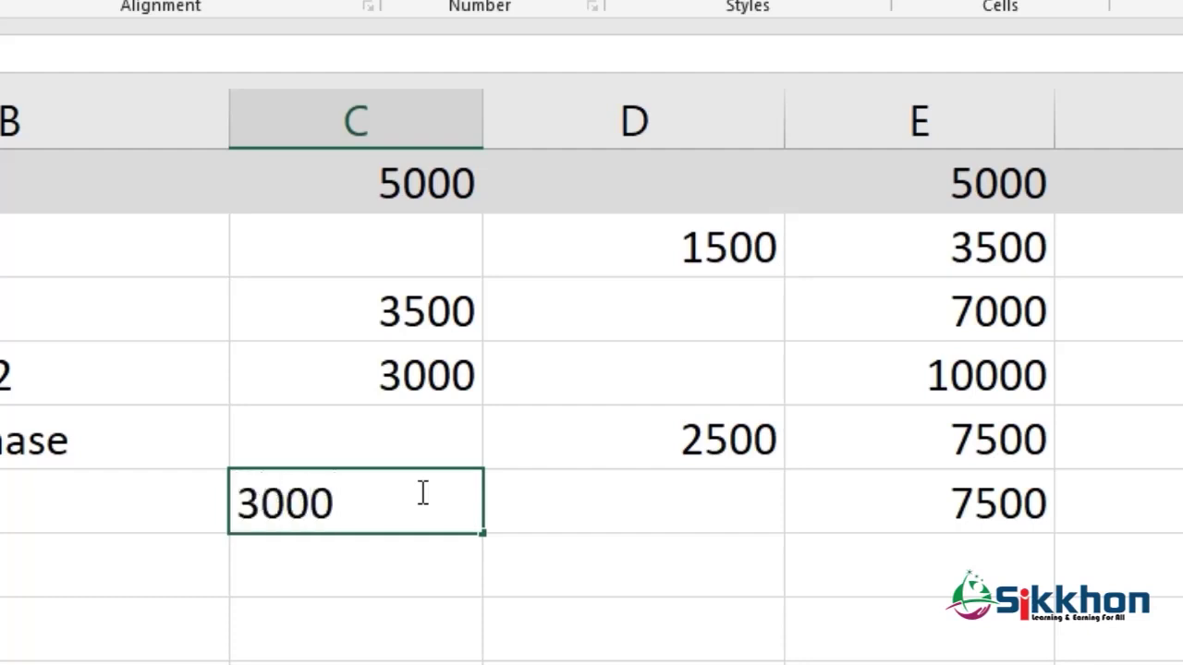
{"action": "key", "text": "Return"}
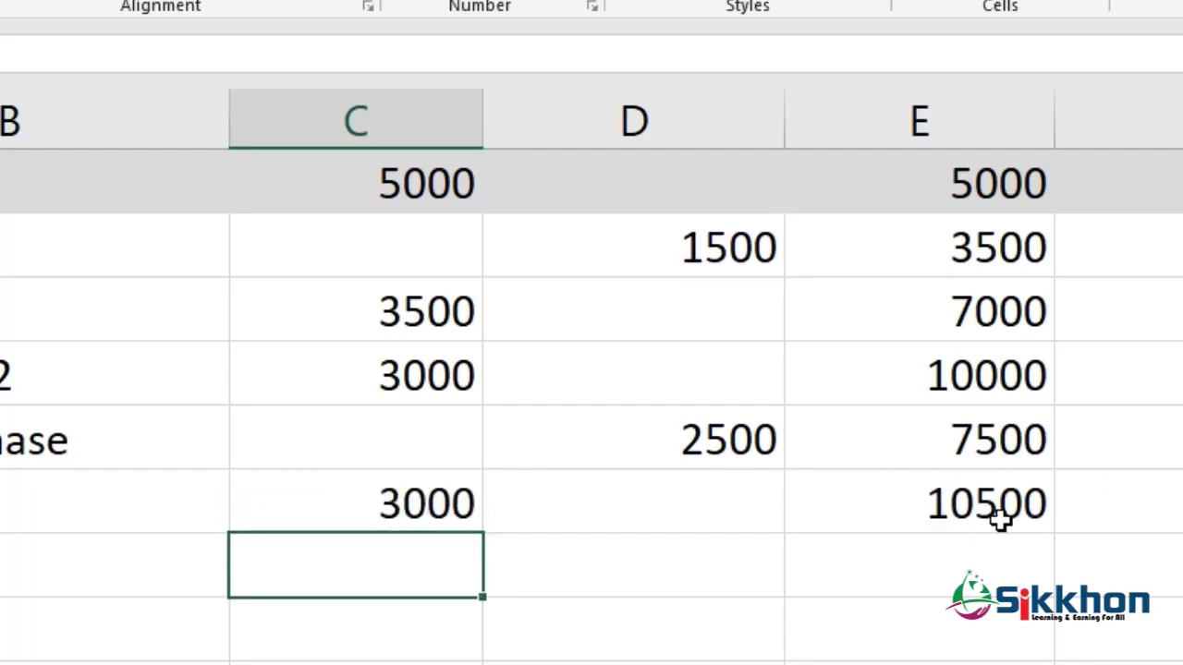
{"action": "left_click", "coordinate": [902, 521]}
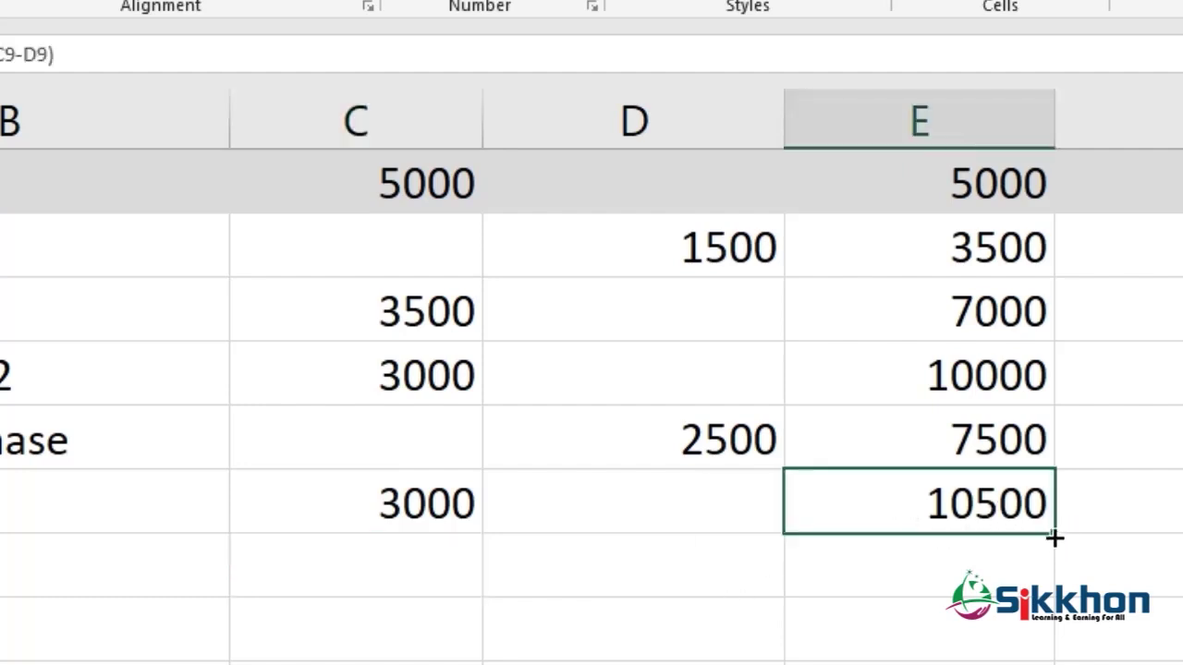
{"action": "left_click_drag", "start_coordinate": [1055, 537], "coordinate": [1050, 643]}
- Enter a 500 credit in D9, beside the 3000 debit
{"action": "left_click", "coordinate": [657, 503]}
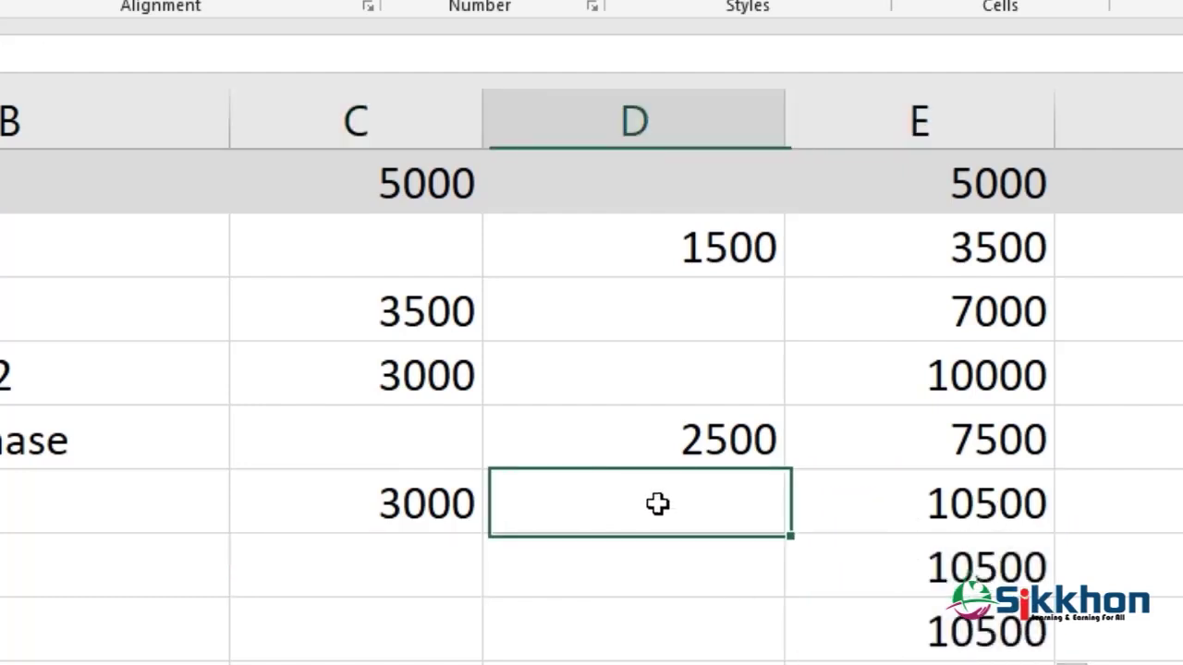
{"action": "double_click", "coordinate": [659, 504]}
{"action": "type", "text": "50"}
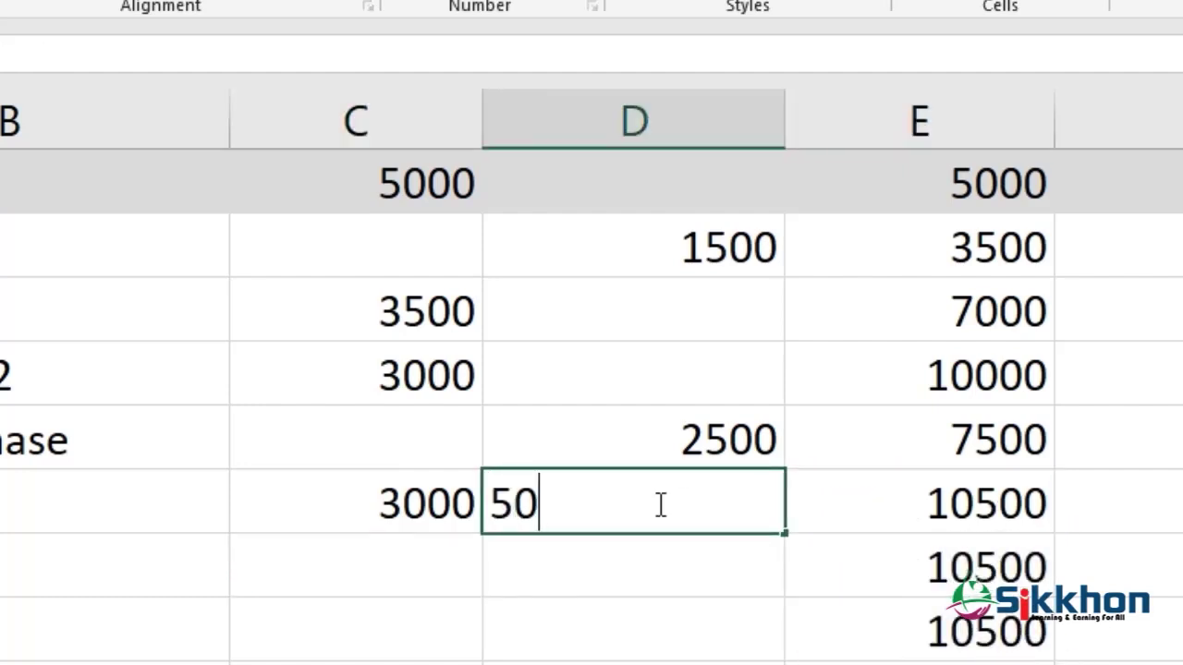
{"action": "type", "text": "0"}
{"action": "key", "text": "Return"}
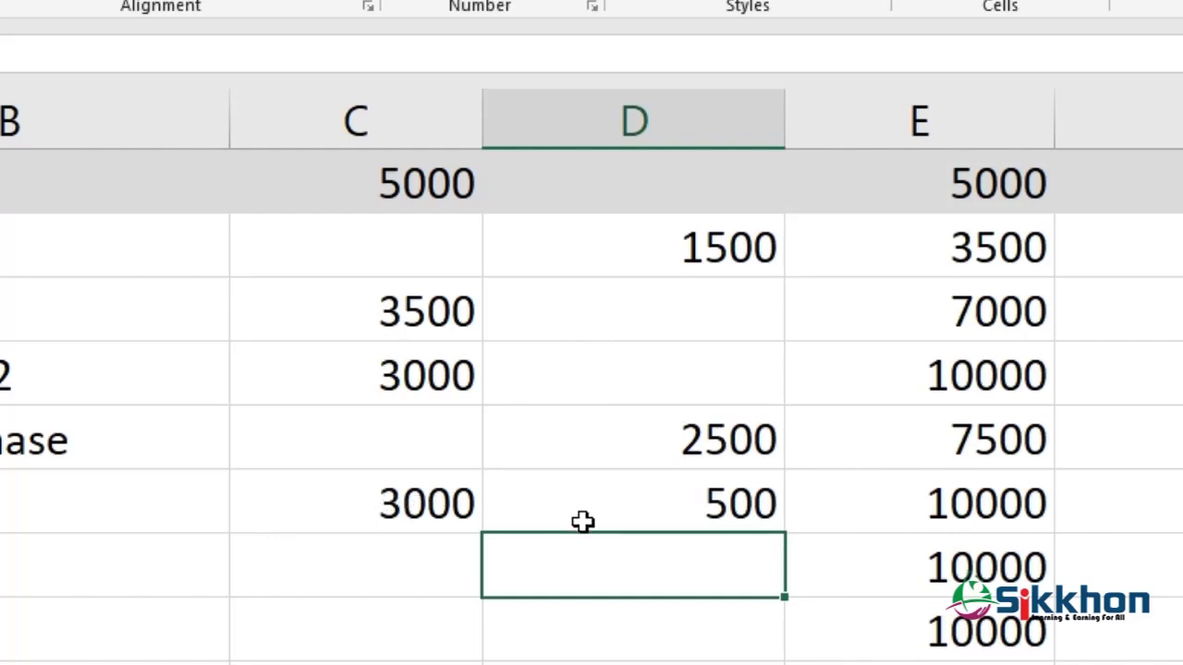
{"action": "scroll", "coordinate": [832, 518], "scroll_direction": "up", "scroll_amount": 1}
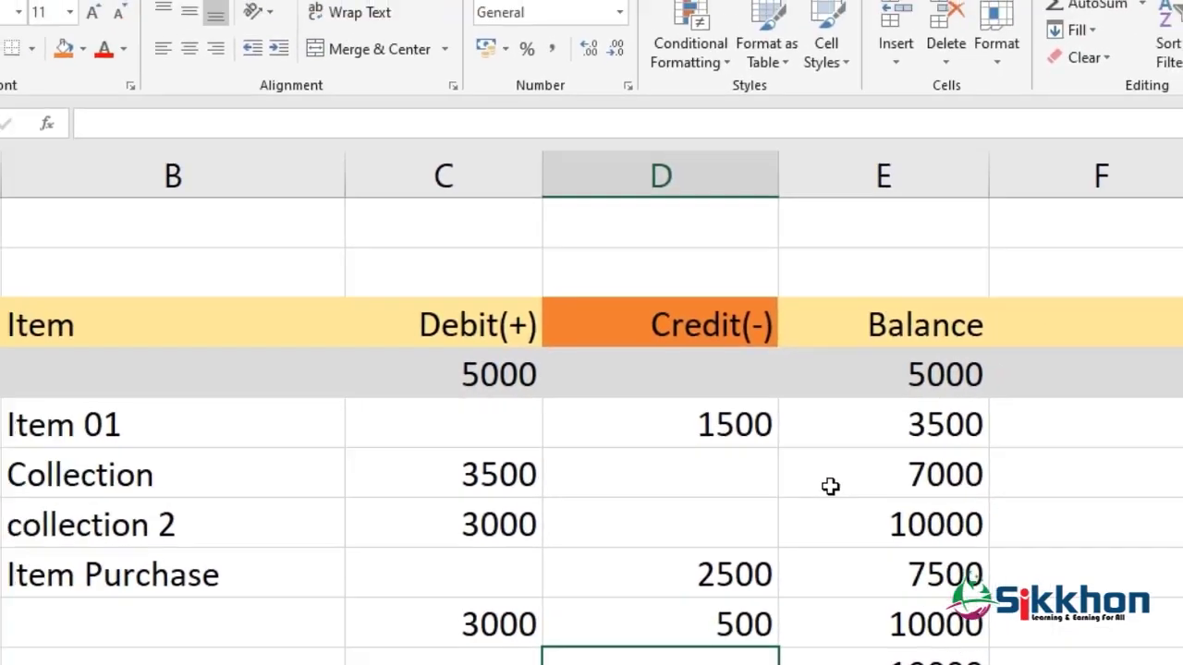
{"action": "scroll", "coordinate": [850, 516], "scroll_direction": "down", "scroll_amount": 1}
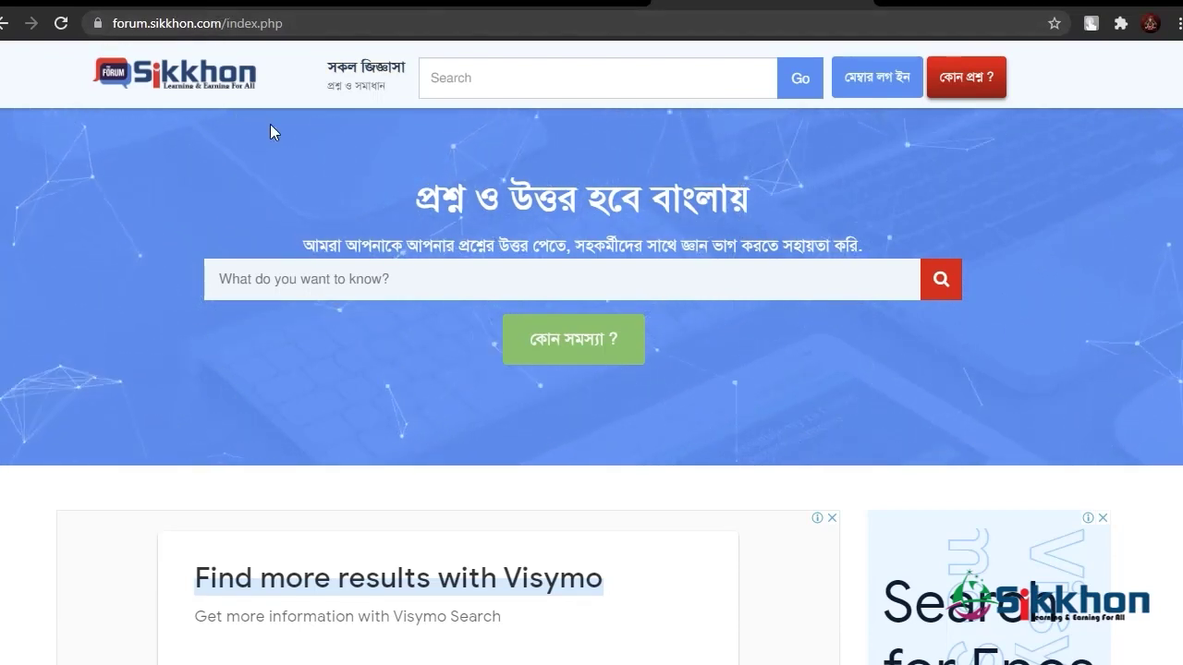
- On the Sikkhon forum, read the question about autosumming multiple full columns and its reply, and open the sign-up page
{"action": "scroll", "coordinate": [764, 359], "scroll_direction": "down", "scroll_amount": 5}
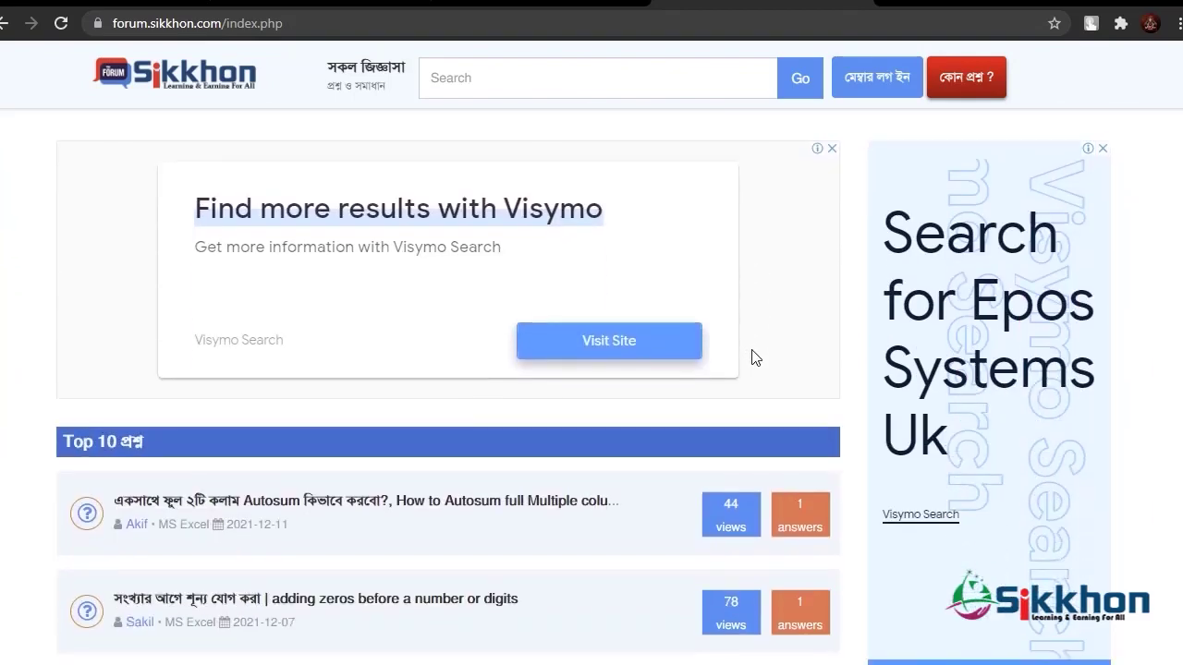
{"action": "scroll", "coordinate": [754, 358], "scroll_direction": "down", "scroll_amount": 3}
{"action": "scroll", "coordinate": [753, 357], "scroll_direction": "up", "scroll_amount": 1}
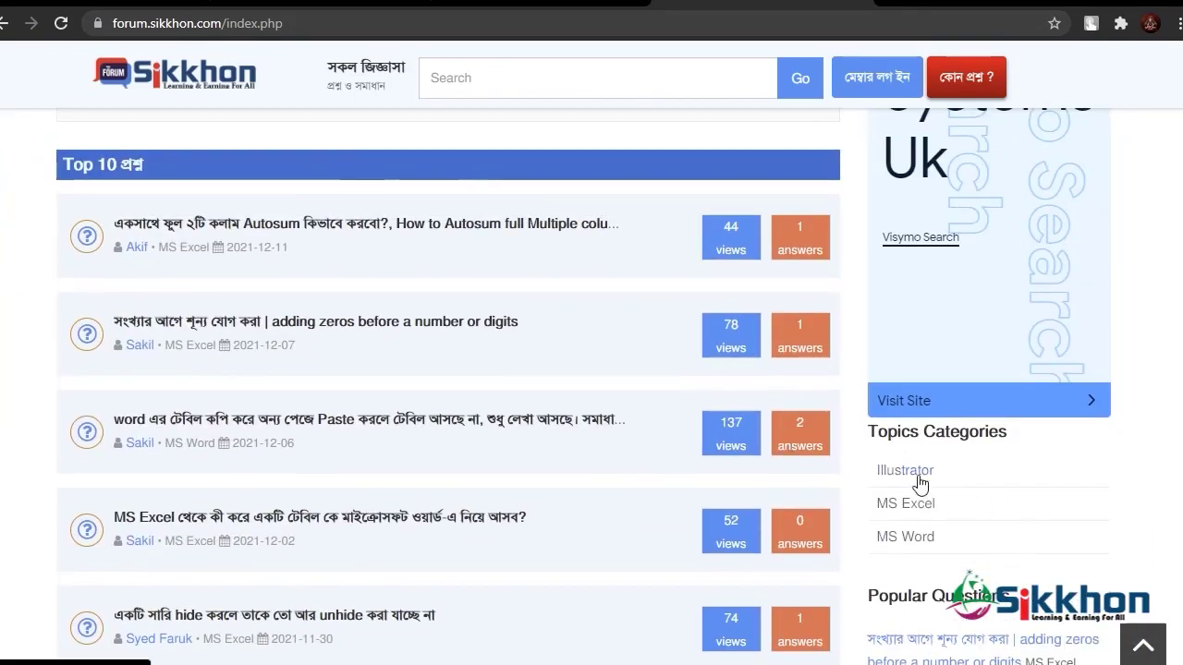
{"action": "left_click", "coordinate": [915, 534]}
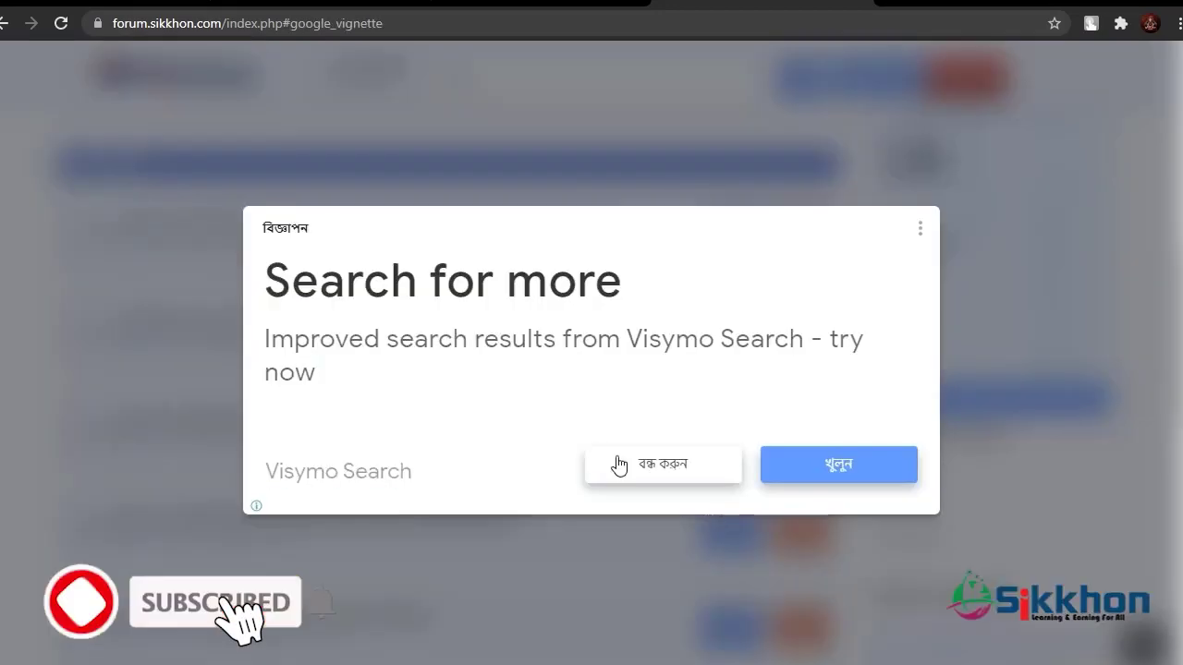
{"action": "left_click", "coordinate": [700, 480]}
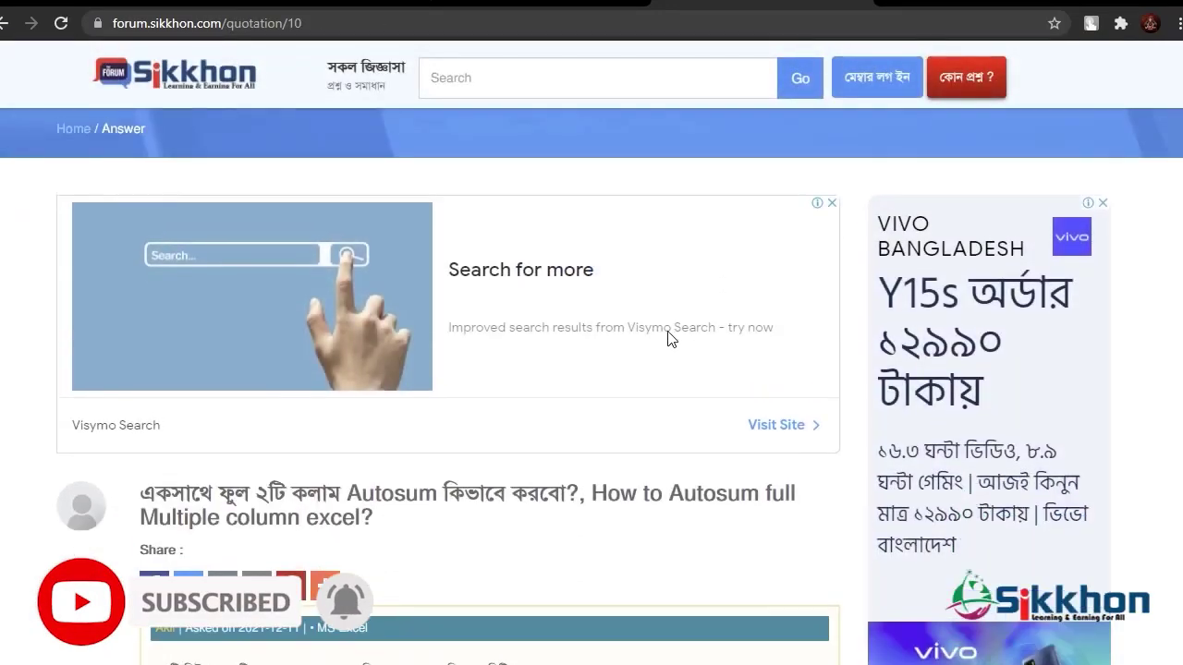
{"action": "scroll", "coordinate": [671, 338], "scroll_direction": "down", "scroll_amount": 10}
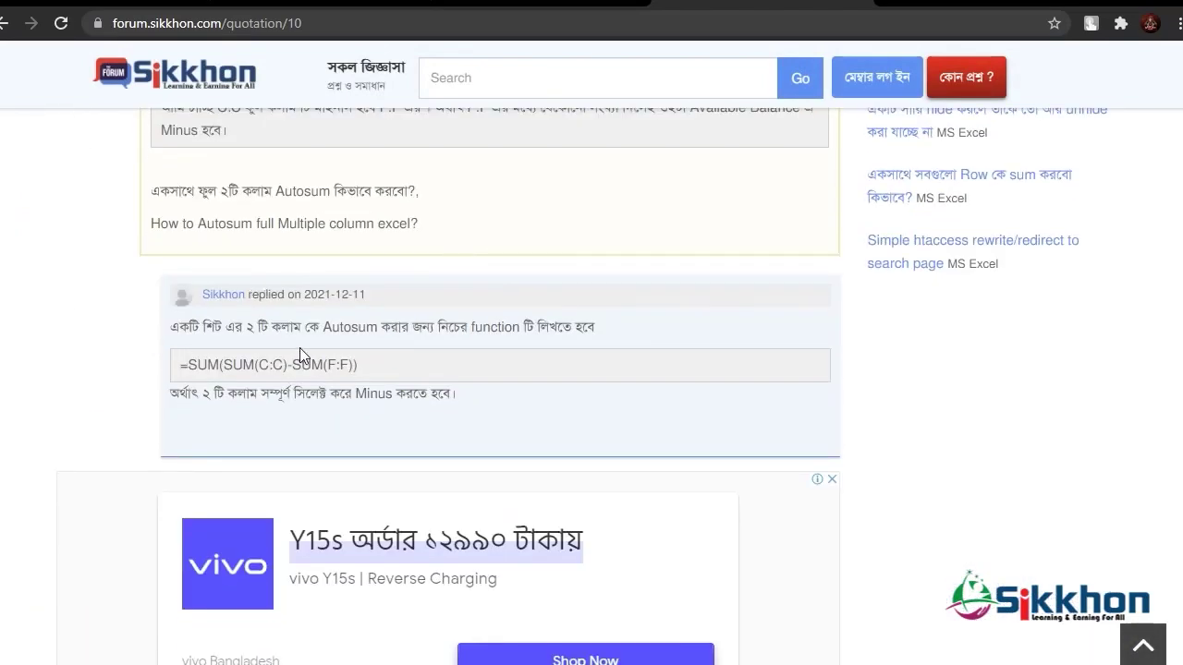
{"action": "scroll", "coordinate": [305, 356], "scroll_direction": "up", "scroll_amount": 8}
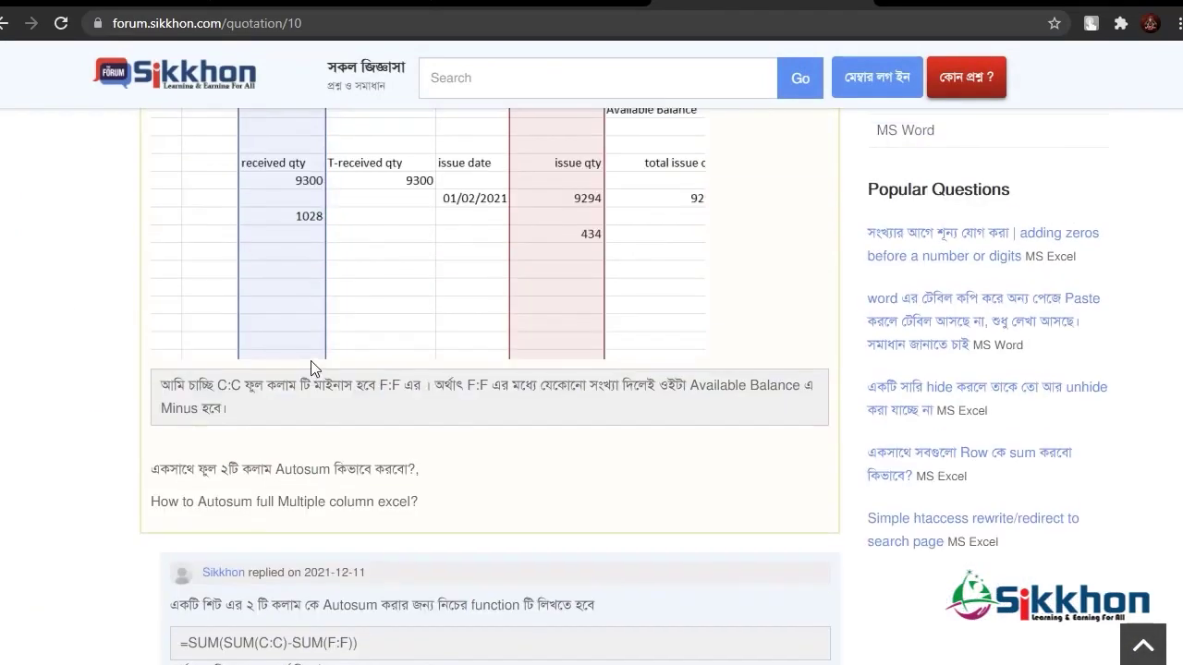
{"action": "scroll", "coordinate": [319, 361], "scroll_direction": "up", "scroll_amount": 4}
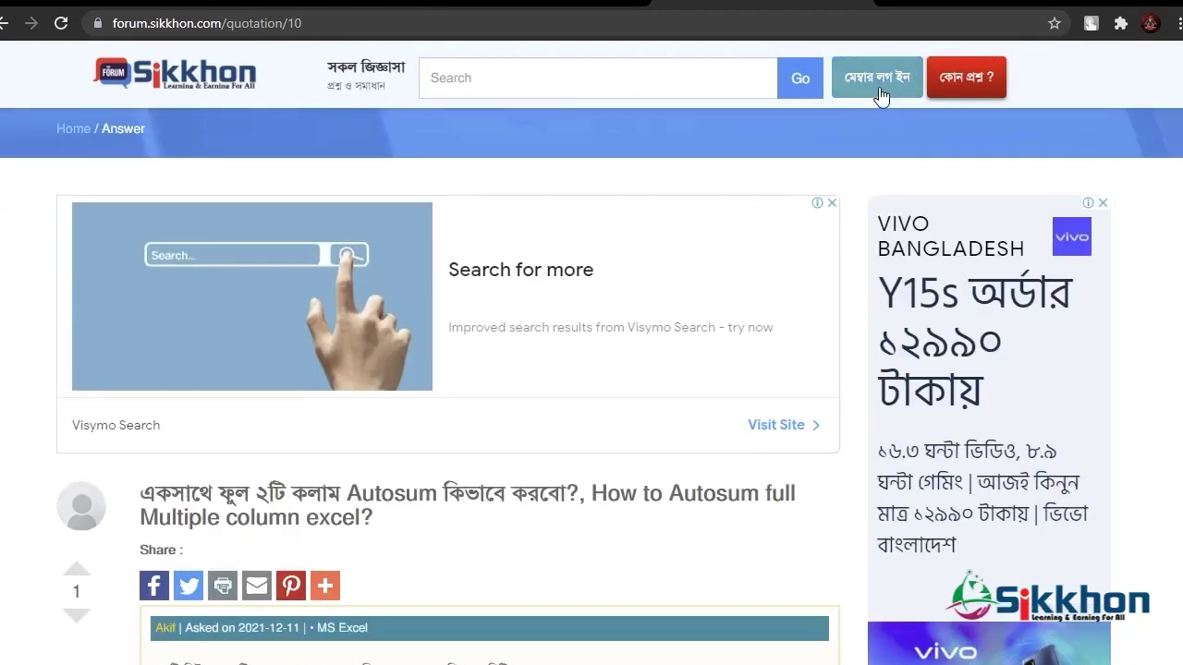
{"action": "left_click", "coordinate": [958, 82]}
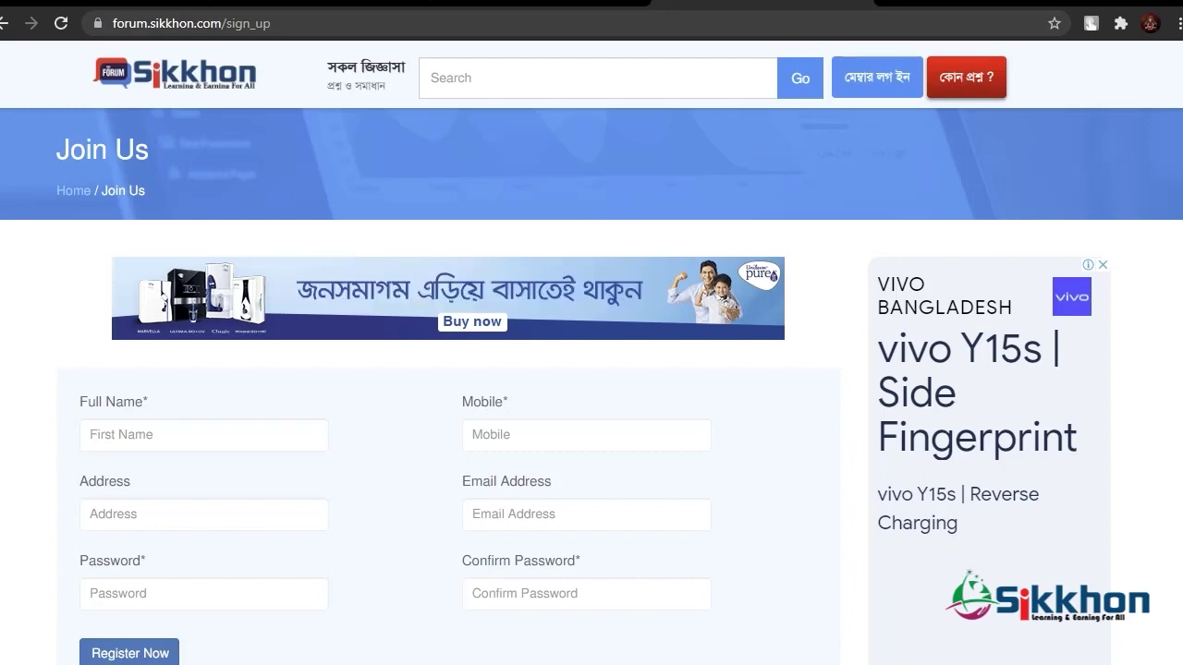
- Switch to the Book1 workbook in Excel and clear the Available Balance label and value in row 2
{"action": "key", "text": "alt+Tab"}
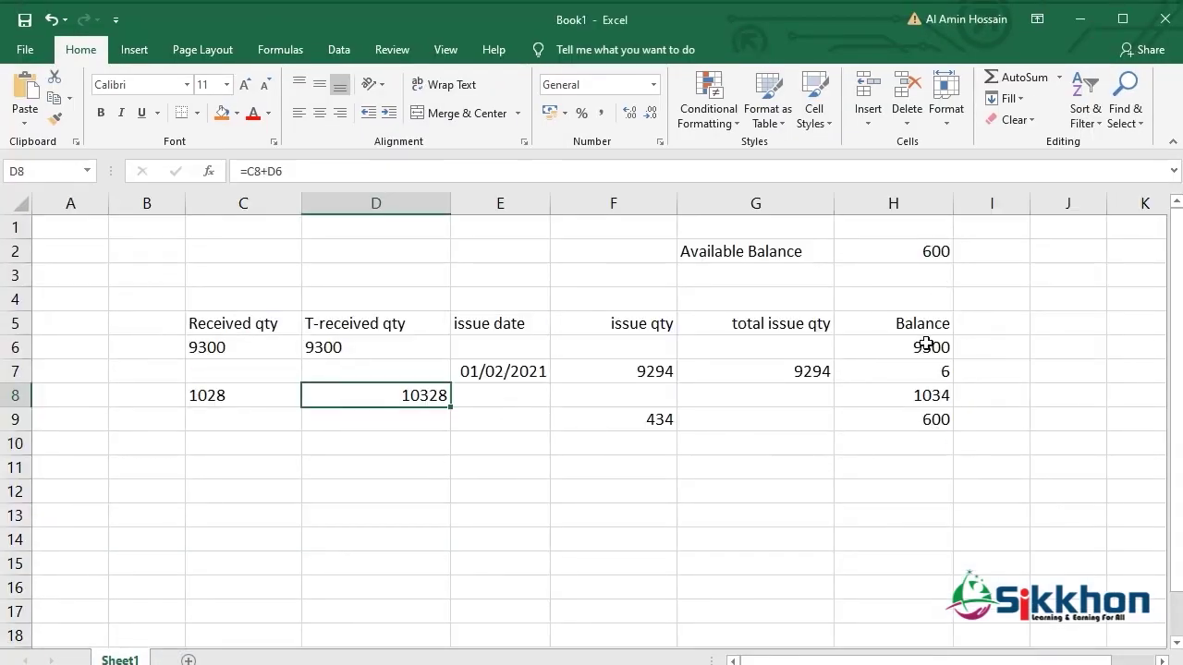
{"action": "left_click_drag", "start_coordinate": [583, 254], "coordinate": [1026, 256]}
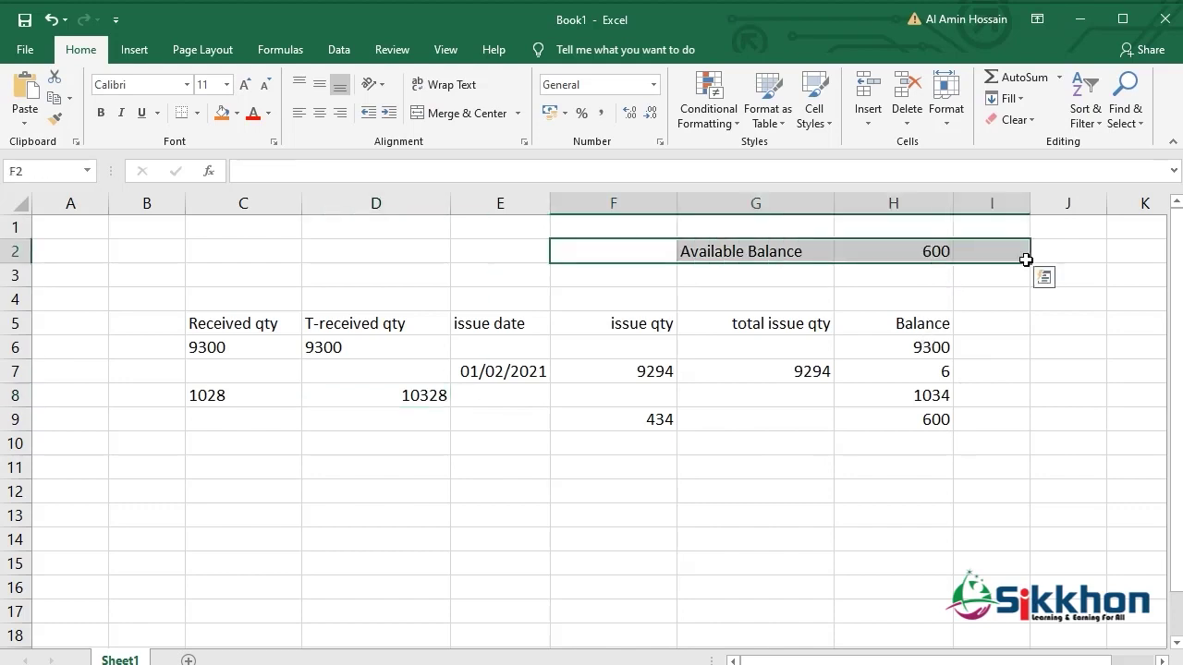
{"action": "key", "text": "Delete"}
{"action": "left_click", "coordinate": [444, 478]}
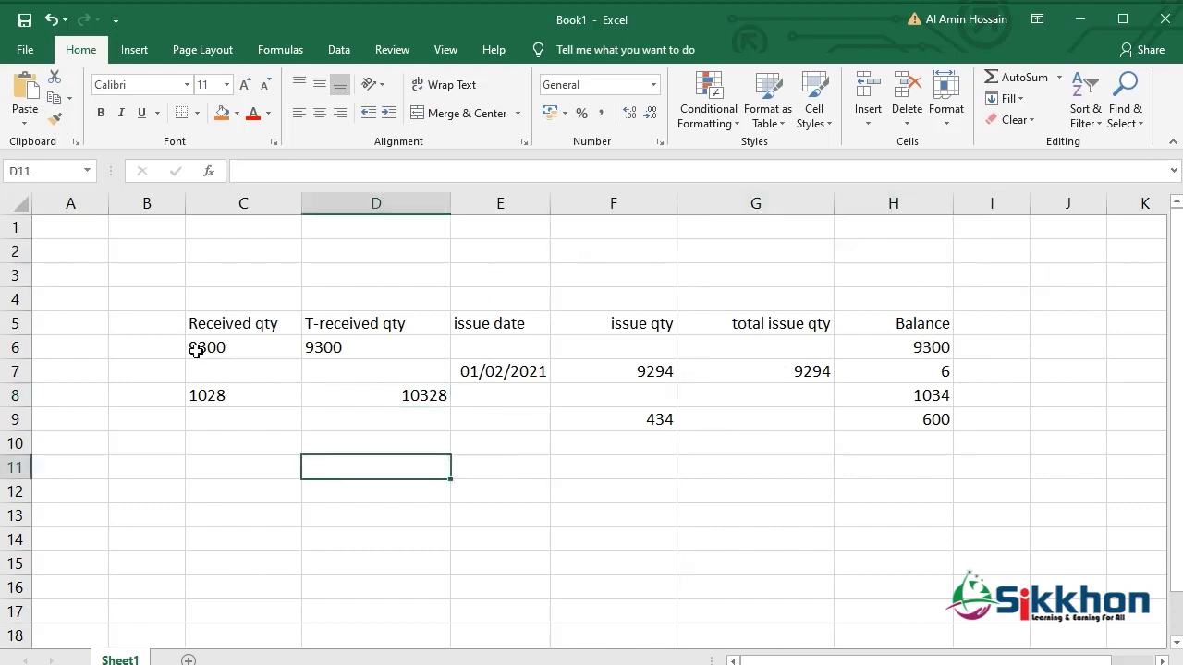
- Clear all the entries in B6:I10 below the quantity headings
{"action": "left_click_drag", "start_coordinate": [180, 347], "coordinate": [1011, 447]}
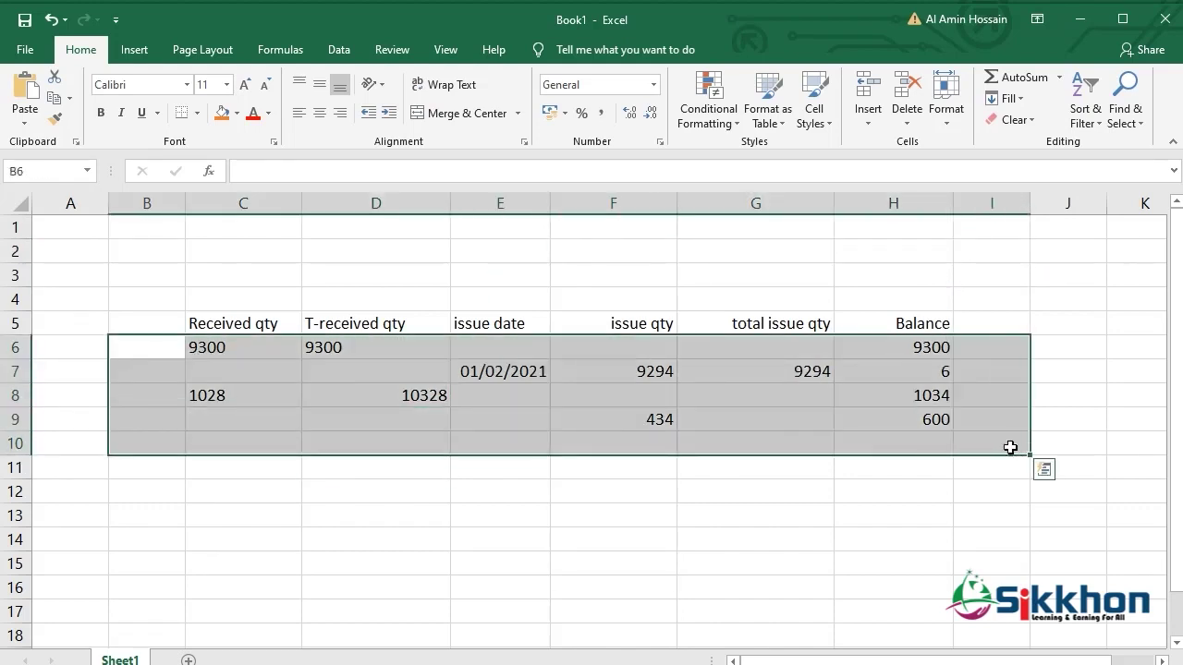
{"action": "key", "text": "Delete"}
{"action": "left_click", "coordinate": [406, 494]}
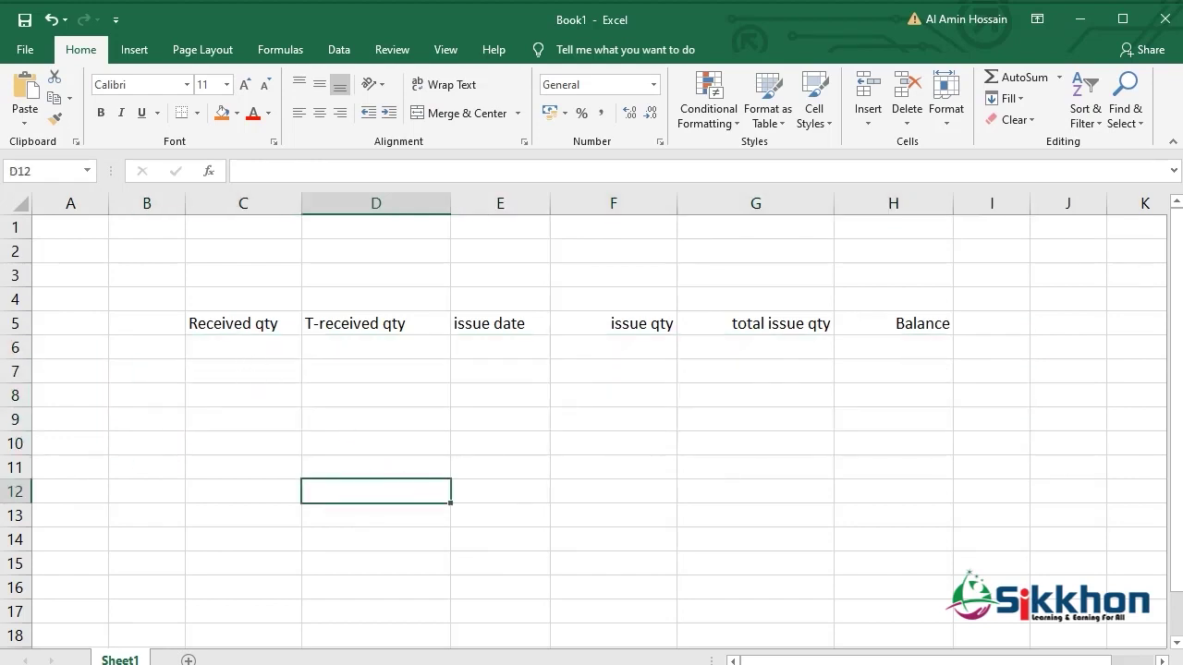
- Enter 9300 in row 6 as the Received qty, the T-received qty and the Balance
{"action": "scroll", "coordinate": [208, 372], "scroll_direction": "up", "scroll_amount": 1}
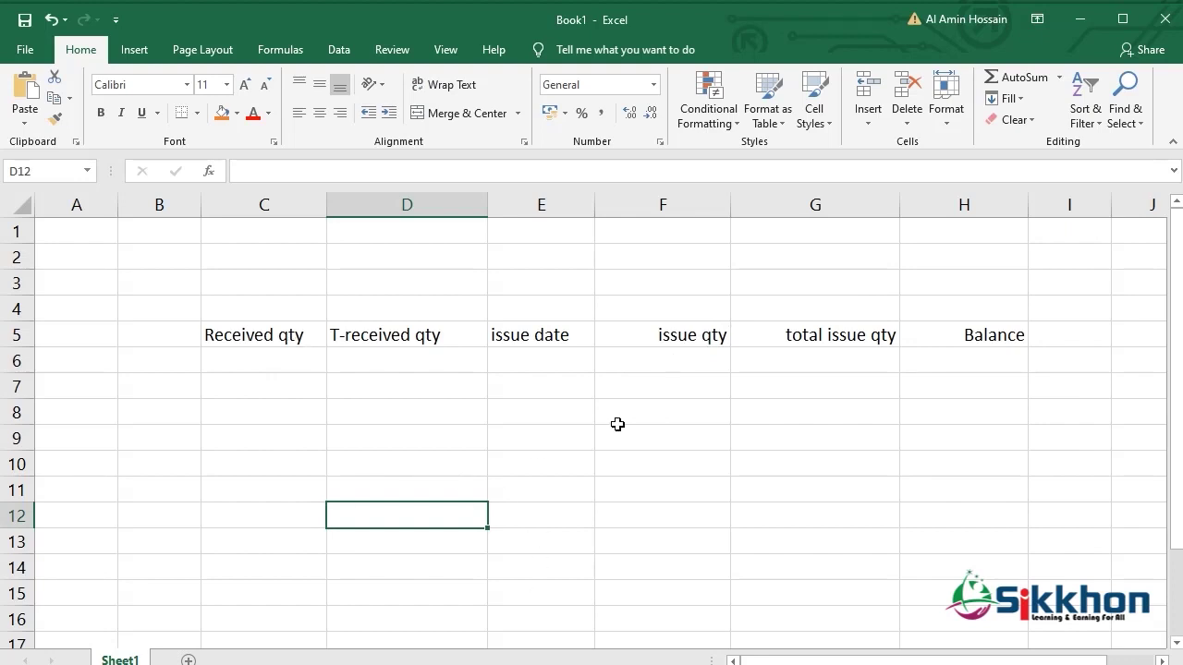
{"action": "left_click", "coordinate": [275, 358]}
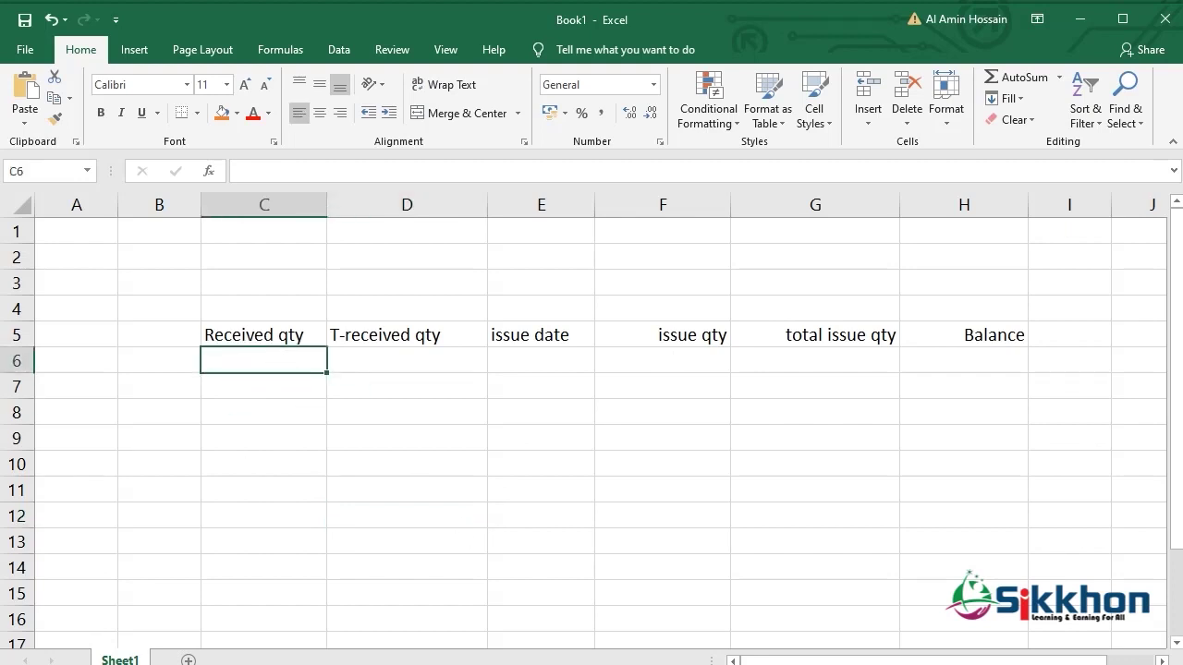
{"action": "left_click", "coordinate": [271, 356]}
{"action": "type", "text": "9300"}
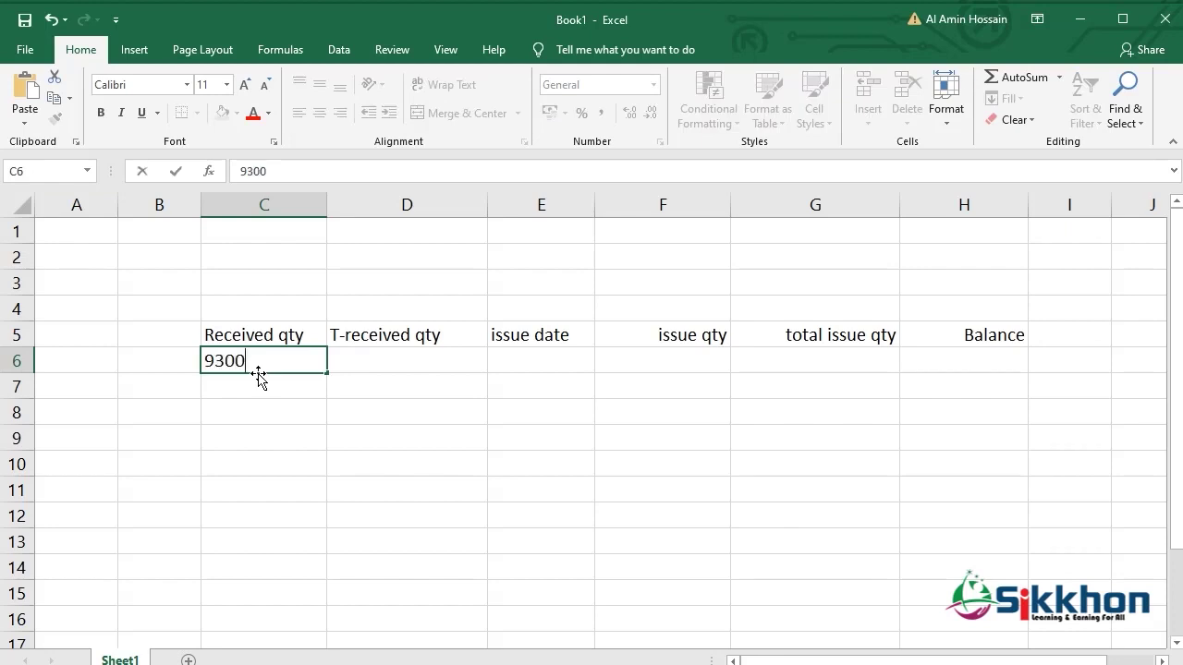
{"action": "left_click", "coordinate": [378, 363]}
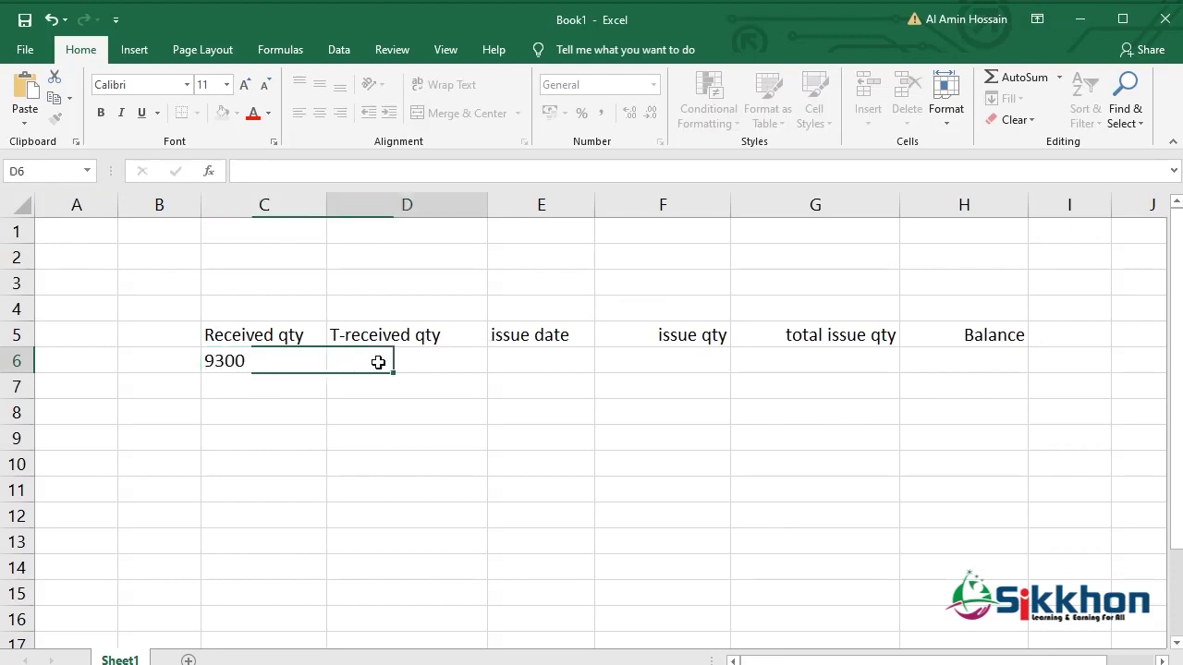
{"action": "type", "text": "9300"}
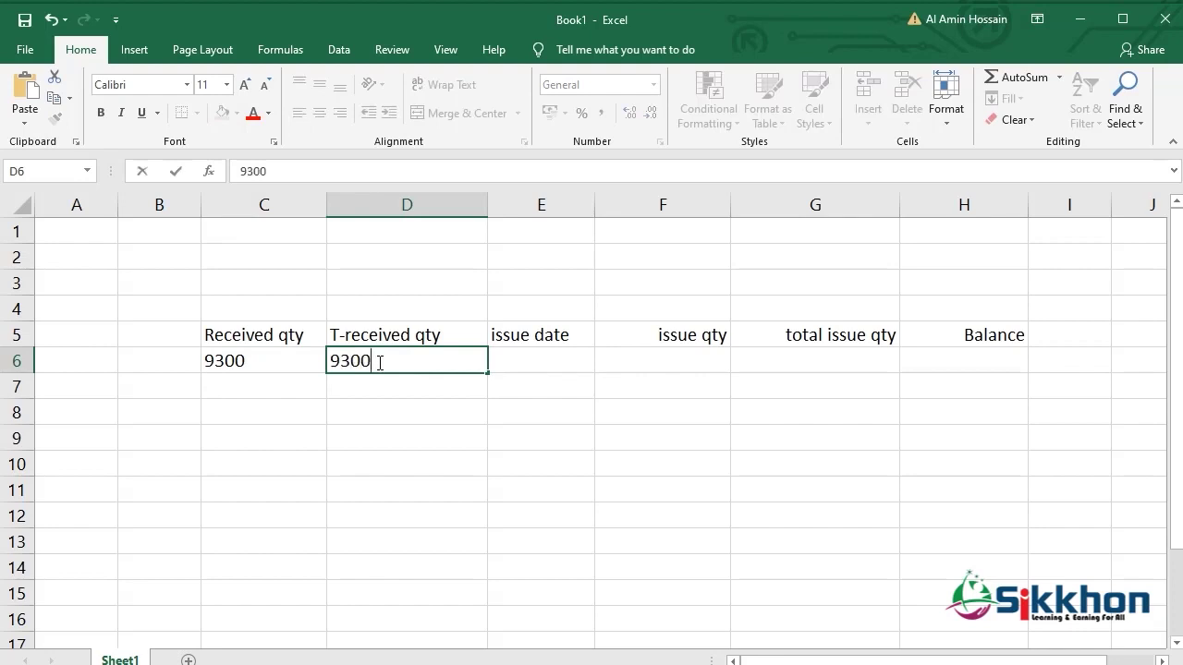
{"action": "left_click", "coordinate": [969, 361]}
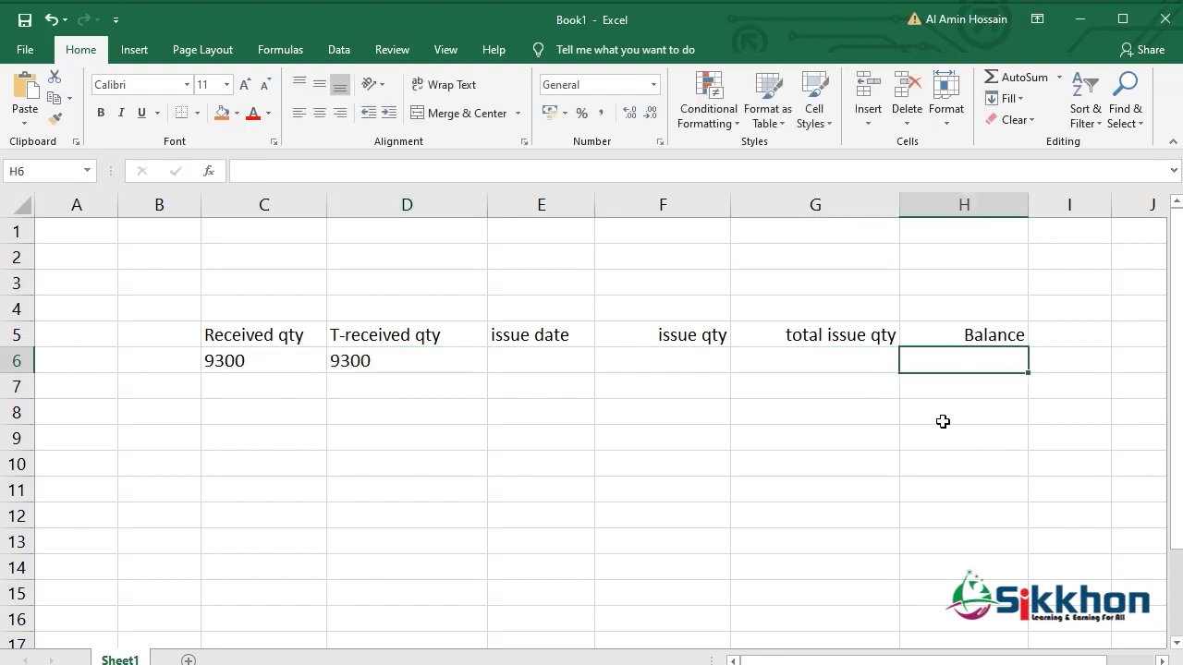
{"action": "type", "text": "9300"}
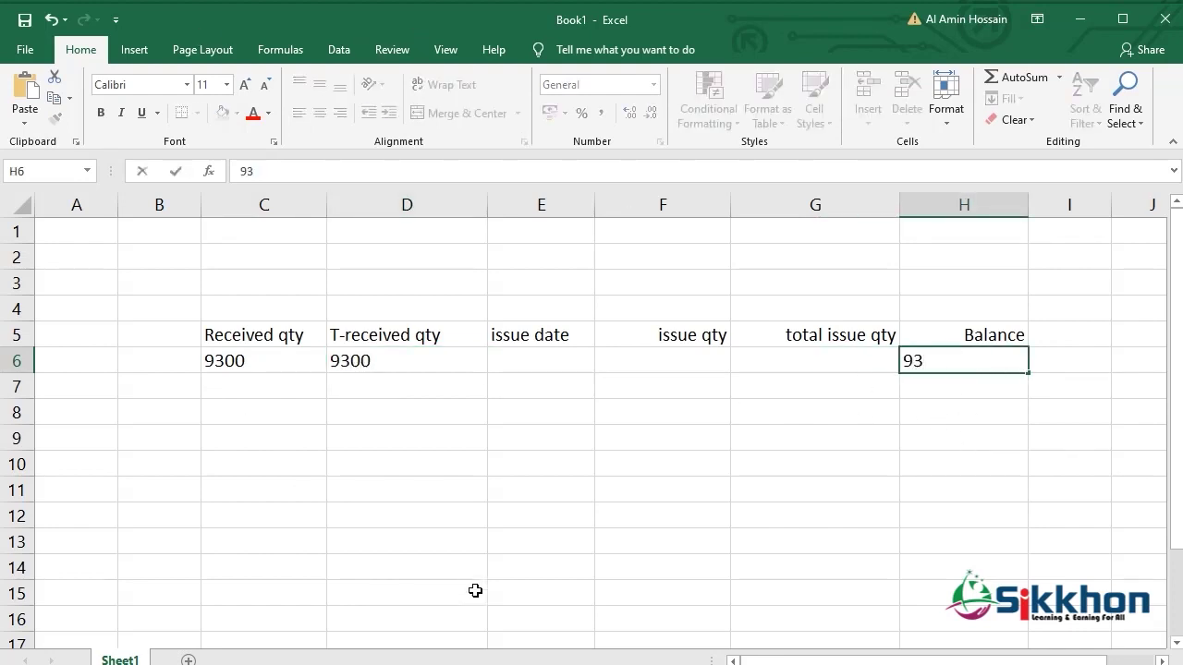
{"action": "left_click", "coordinate": [381, 445]}
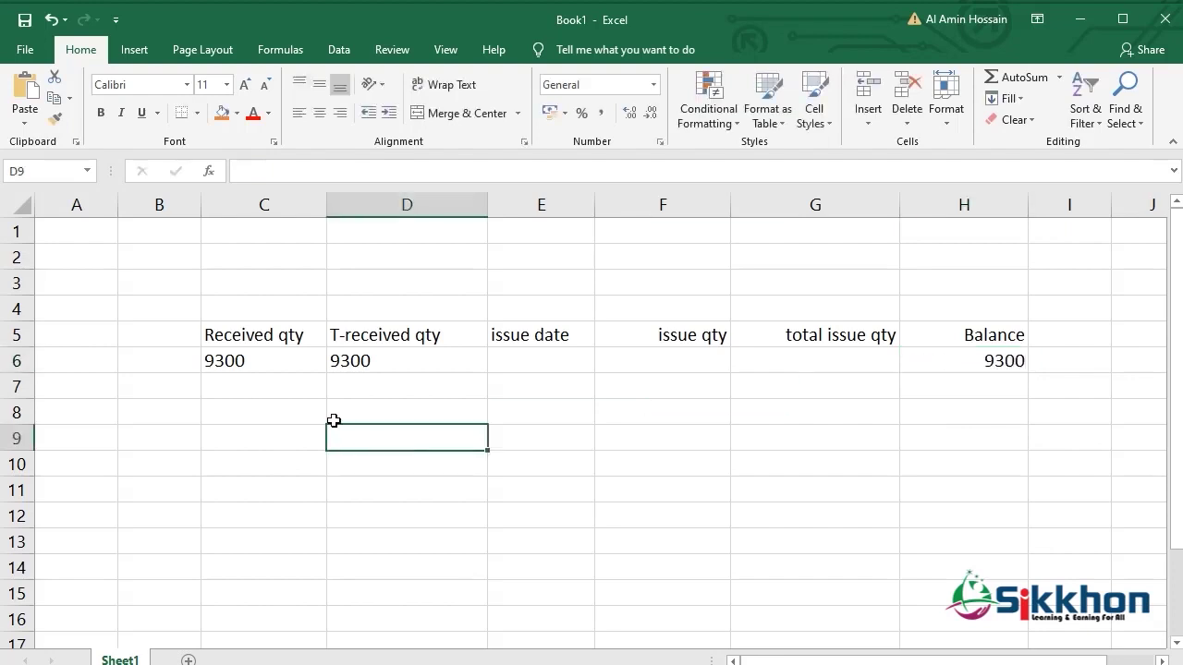
- Label the first entry row as item 01 in A6
{"action": "left_click", "coordinate": [99, 356]}
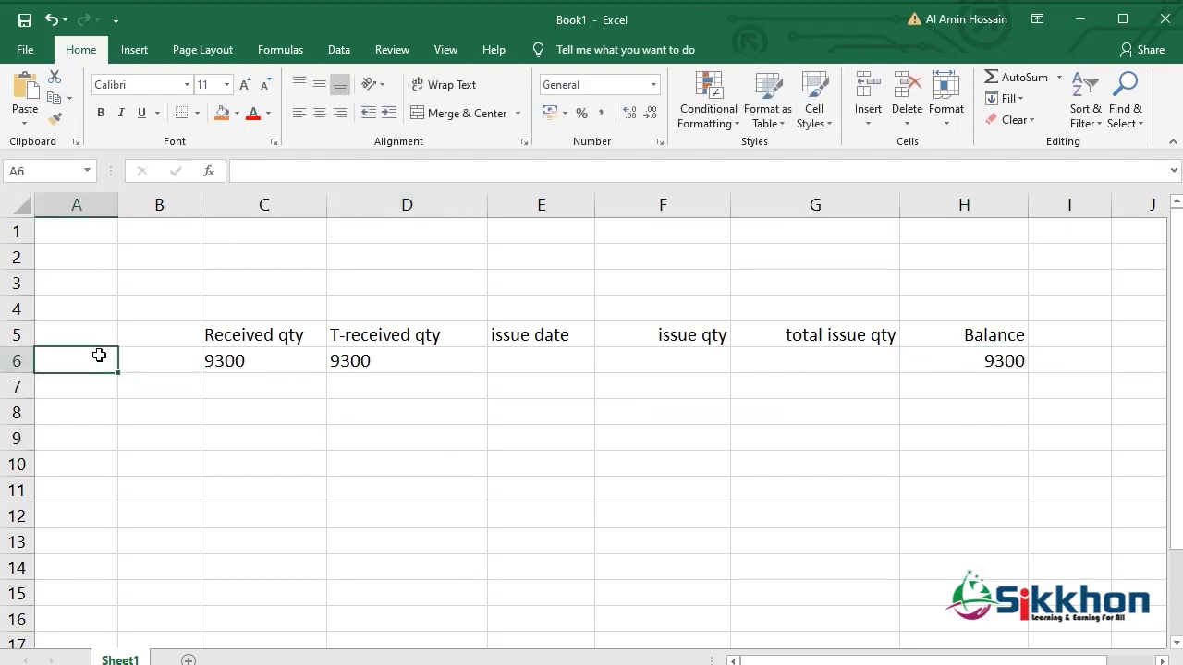
{"action": "type", "text": "item"}
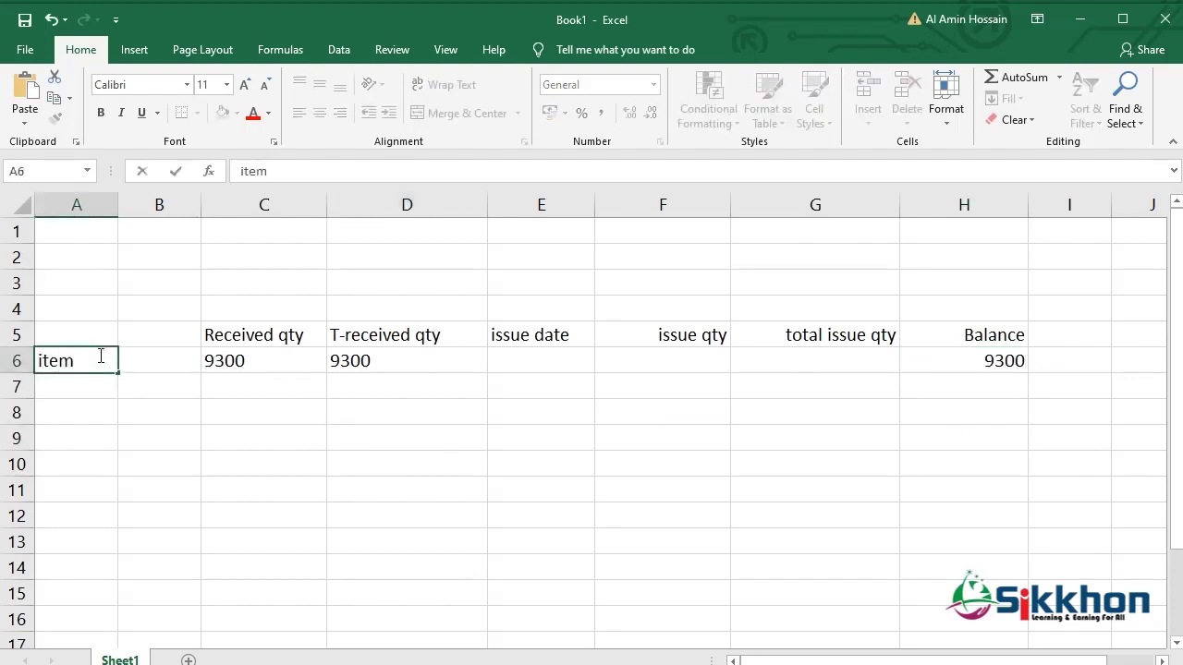
{"action": "type", "text": " 01"}
{"action": "left_click", "coordinate": [264, 362]}
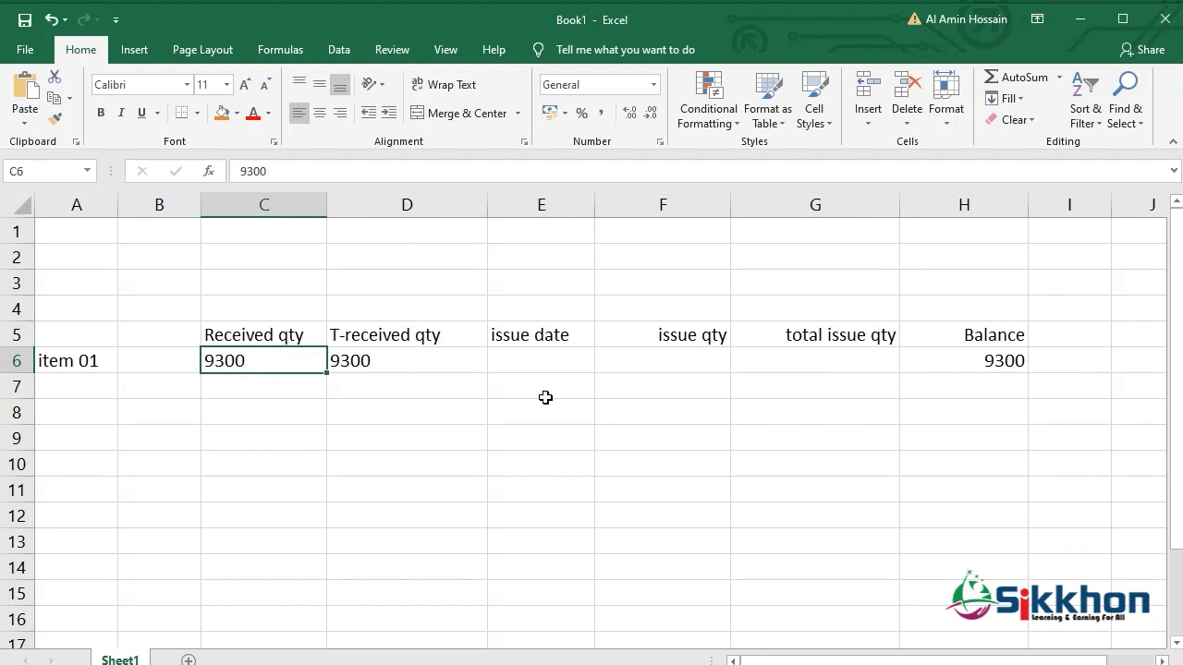
- Enter the issue date 12-12-2021 in E7 and the issue qty 9294 in F7
{"action": "left_click", "coordinate": [523, 386]}
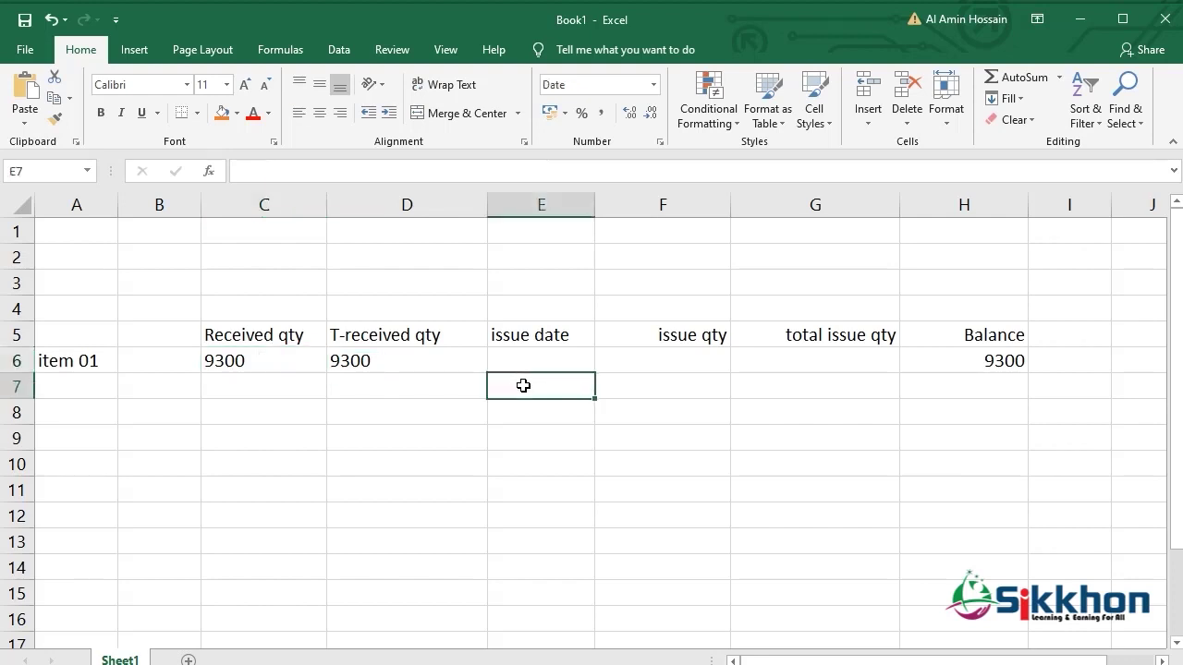
{"action": "type", "text": "121"}
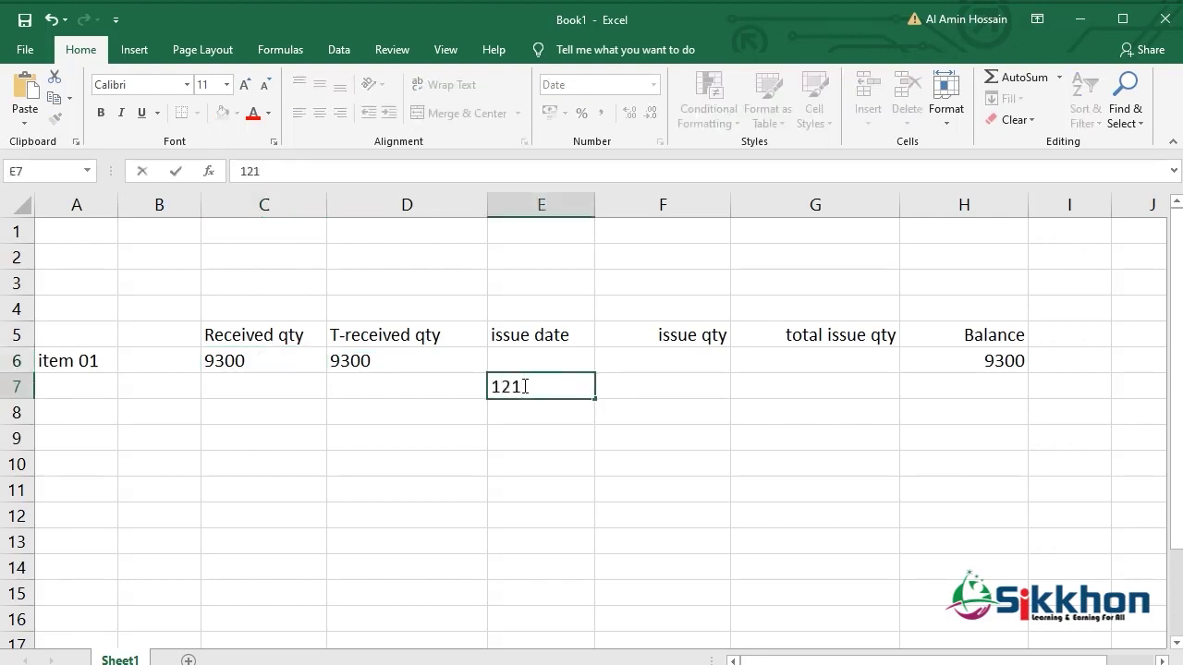
{"action": "key", "text": "BackSpace"}
{"action": "type", "text": "-12-2021"}
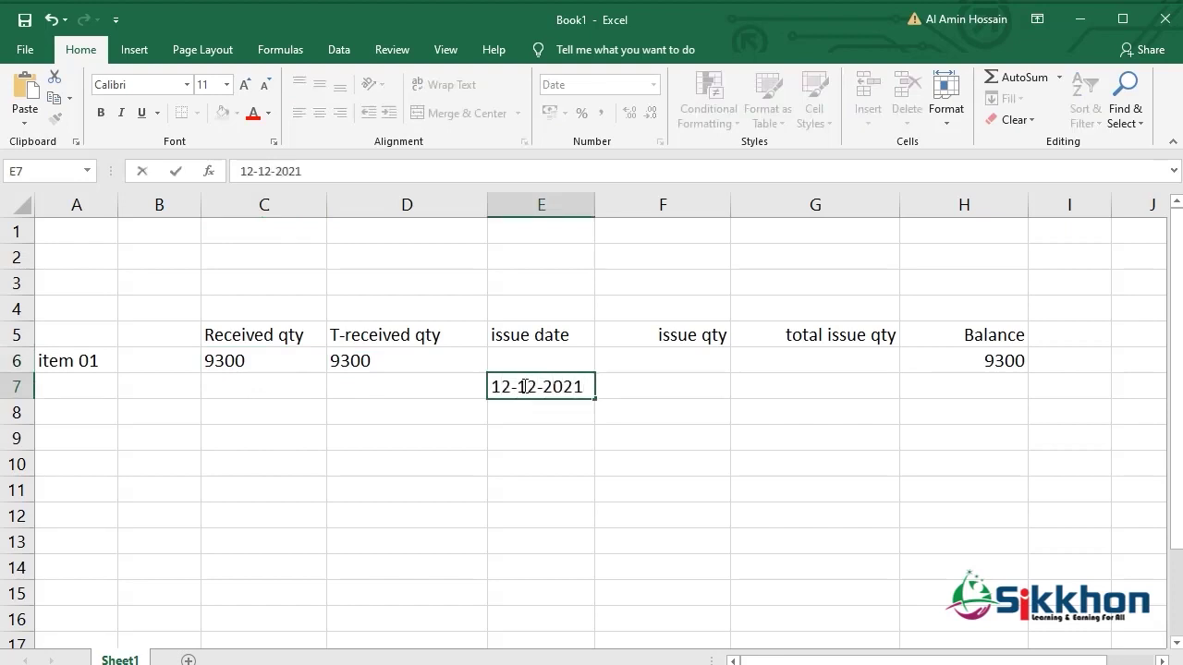
{"action": "left_click", "coordinate": [658, 396]}
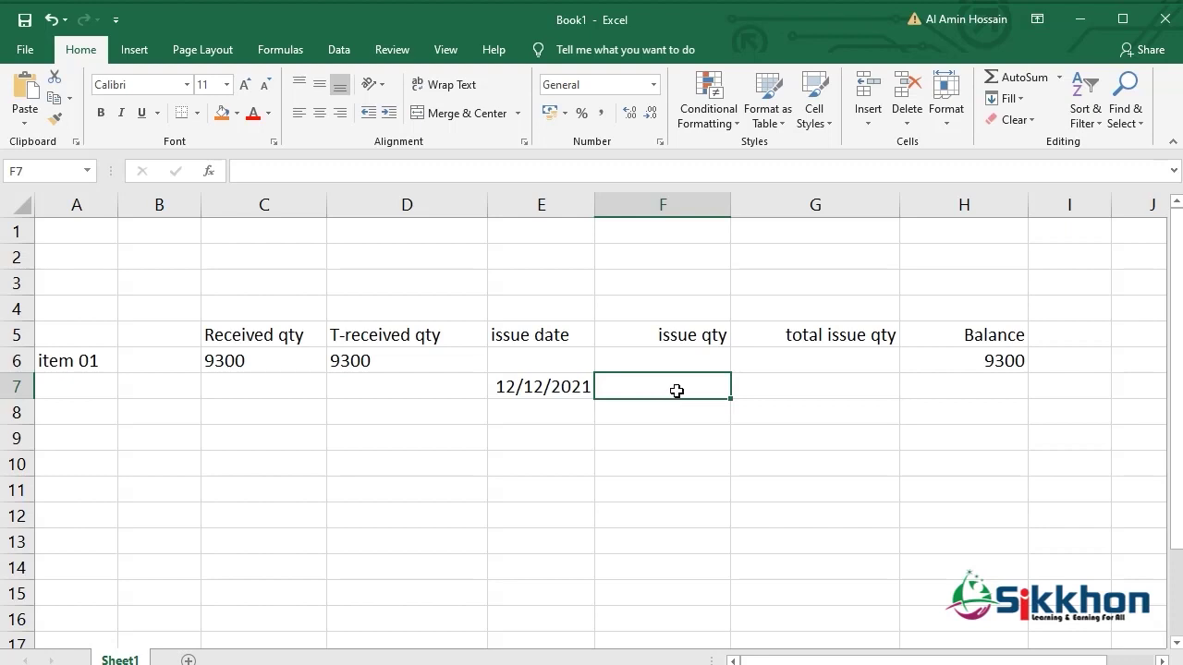
{"action": "type", "text": "9294"}
{"action": "key", "text": "Return"}
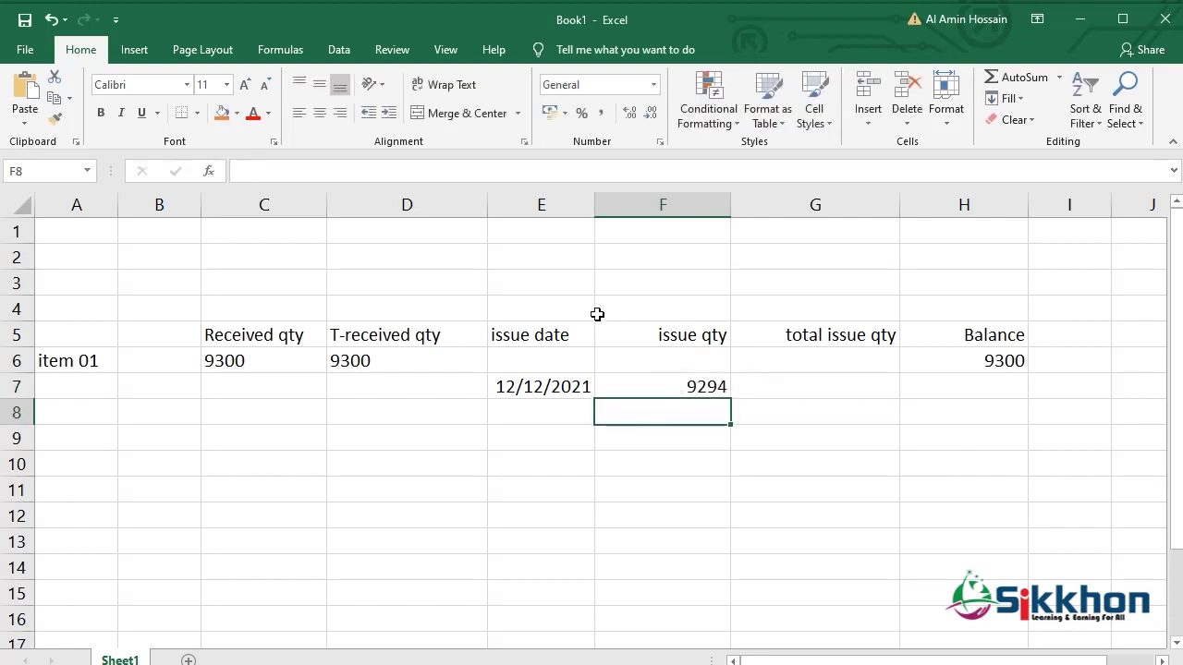
- Calculate the Balance in H7 with the formula =H6+C7-F7
{"action": "left_click", "coordinate": [656, 392]}
{"action": "left_click", "coordinate": [981, 389]}
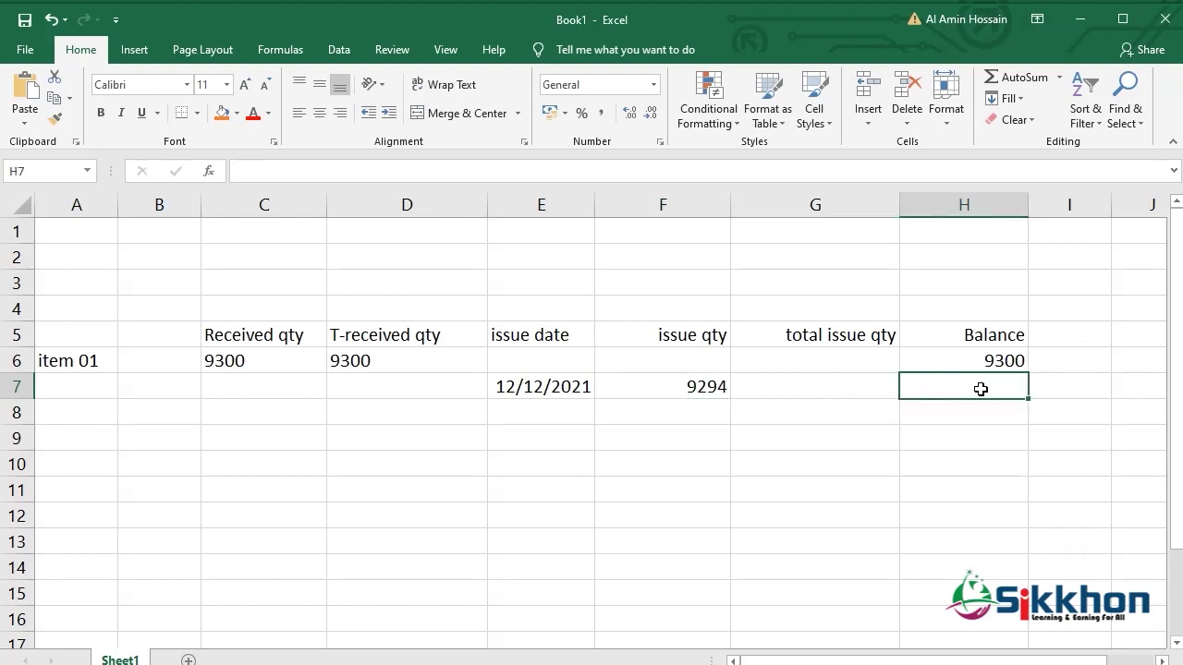
{"action": "type", "text": "="}
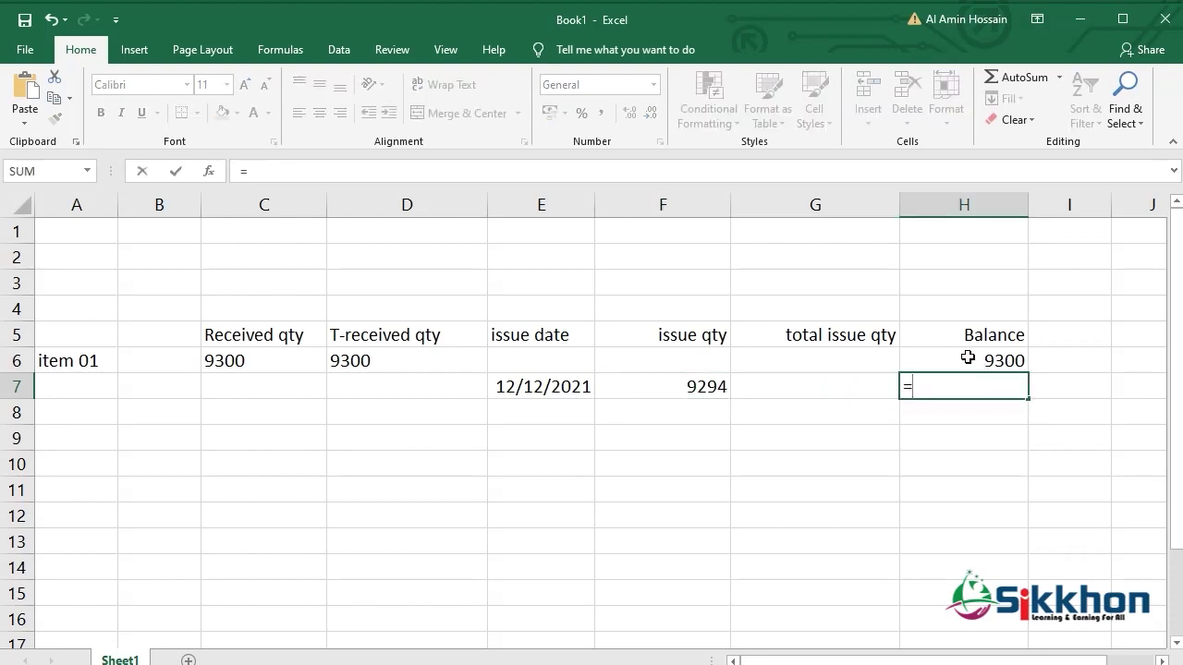
{"action": "left_click", "coordinate": [985, 356]}
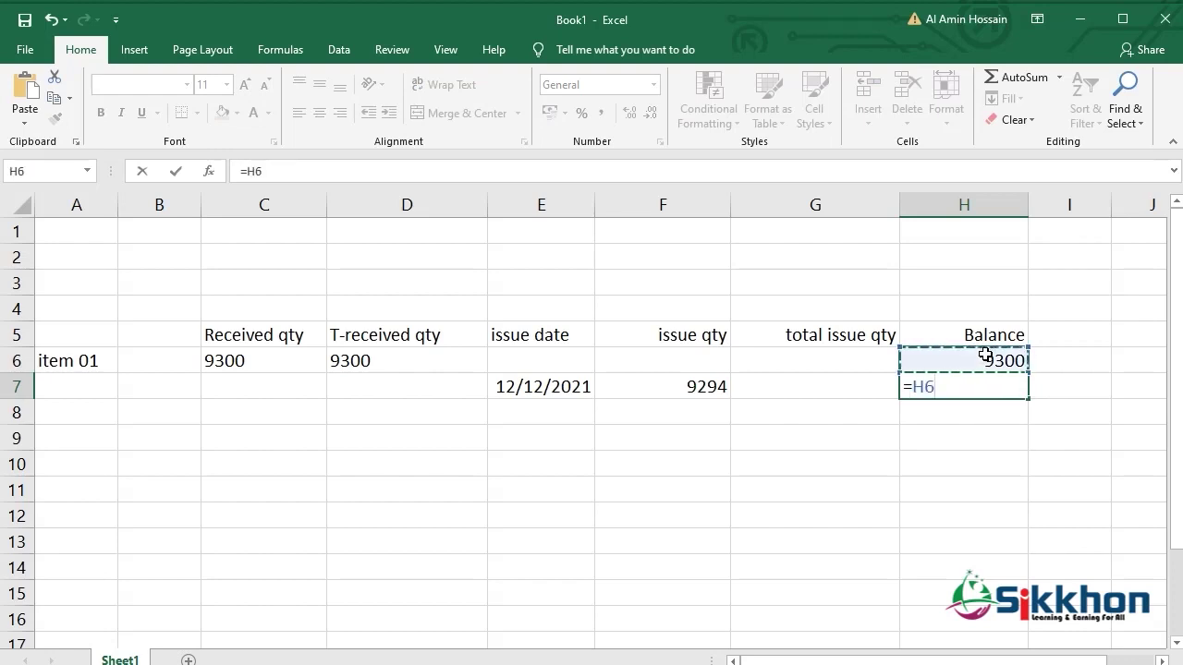
{"action": "left_click", "coordinate": [242, 387]}
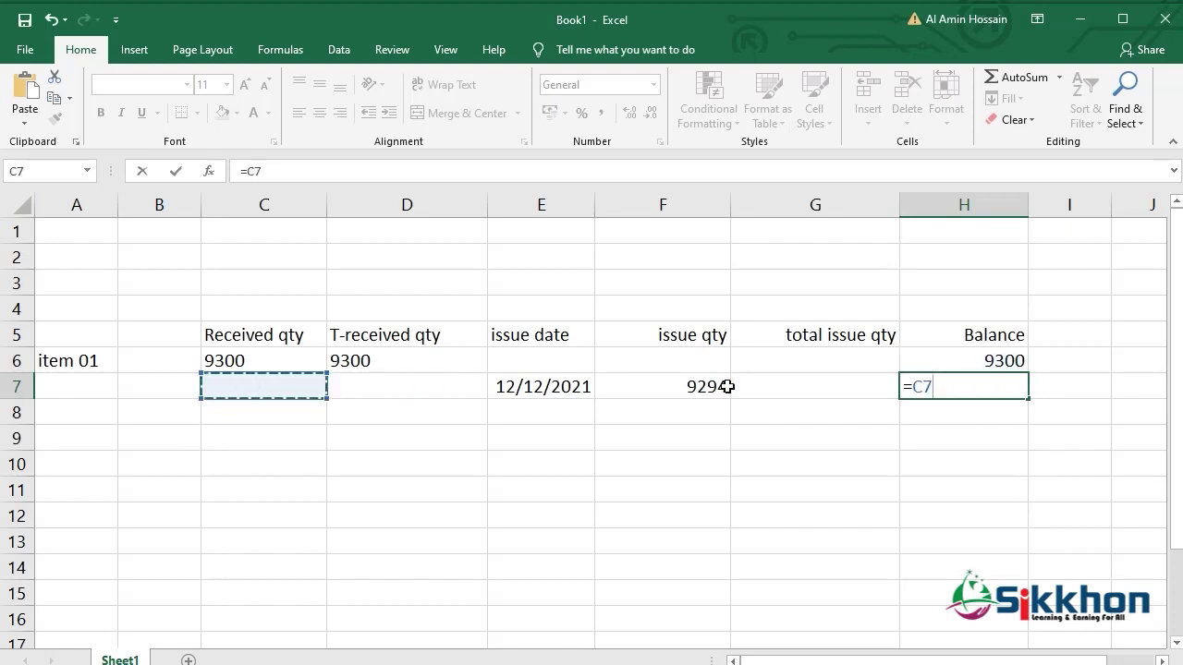
{"action": "left_click", "coordinate": [1001, 362]}
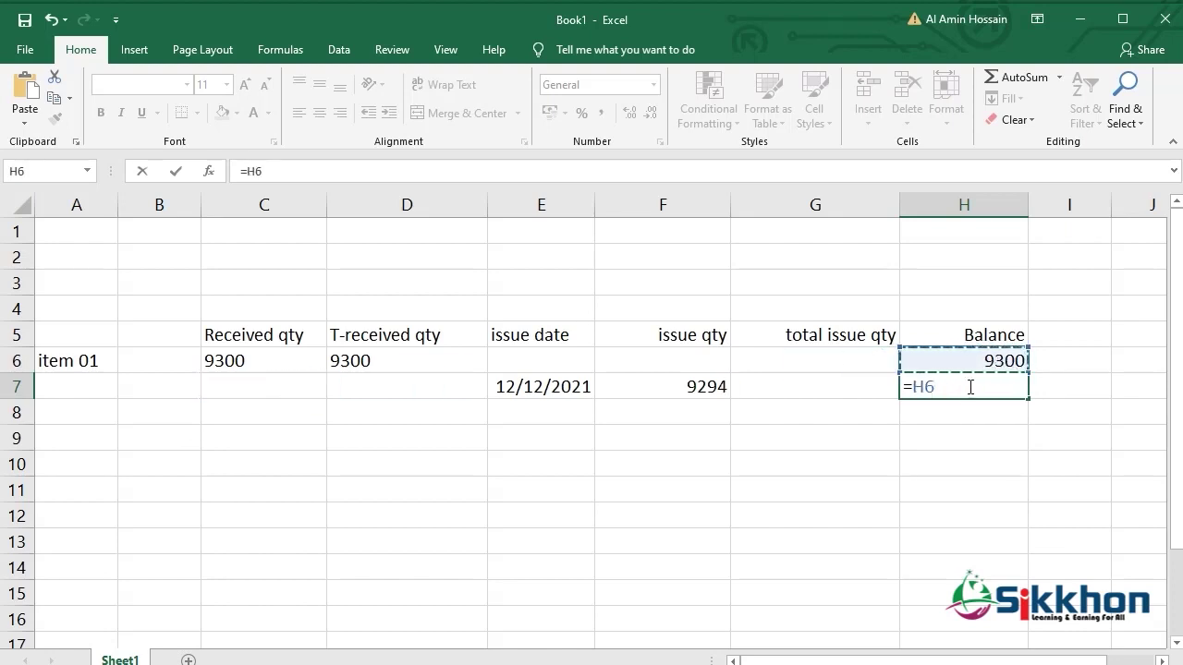
{"action": "type", "text": "+"}
{"action": "left_click", "coordinate": [246, 385]}
{"action": "type", "text": "-"}
{"action": "left_click", "coordinate": [702, 387]}
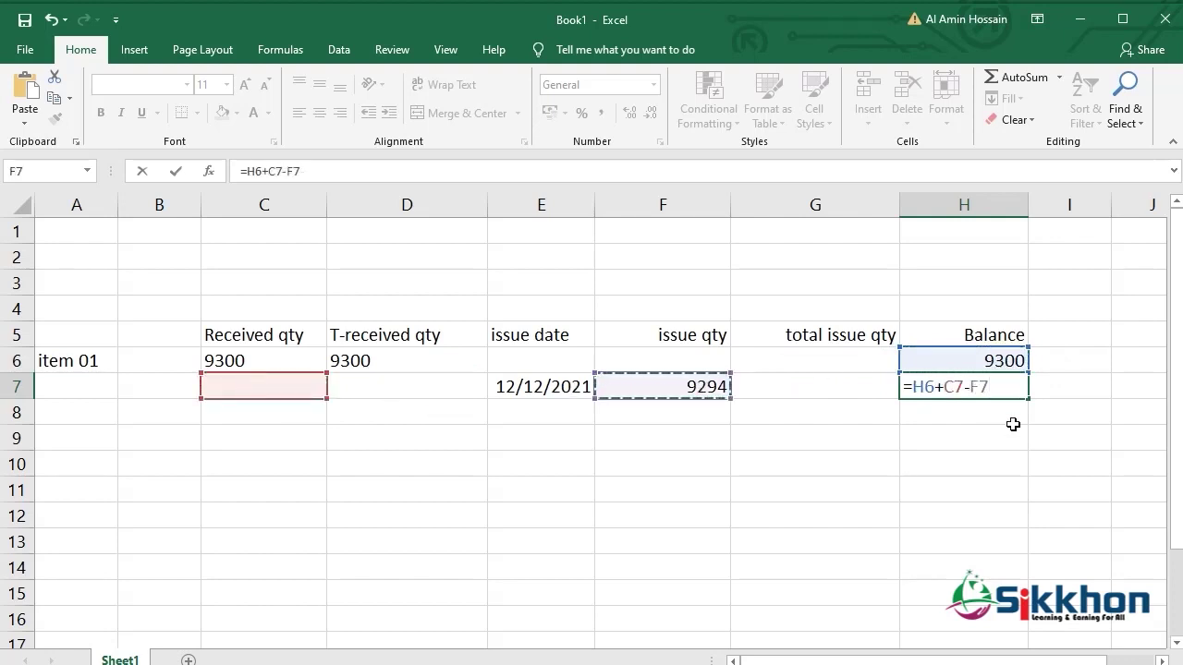
{"action": "key", "text": "Return"}
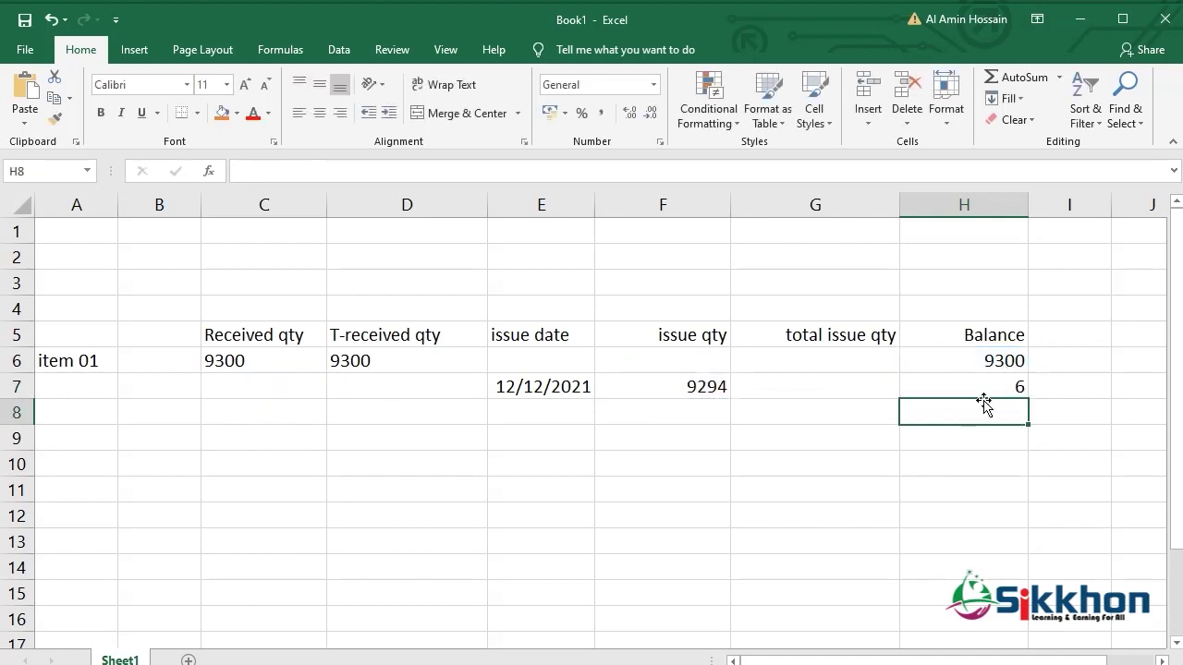
- Fill the H7 balance formula down the Balance column through H13
{"action": "left_click", "coordinate": [982, 398]}
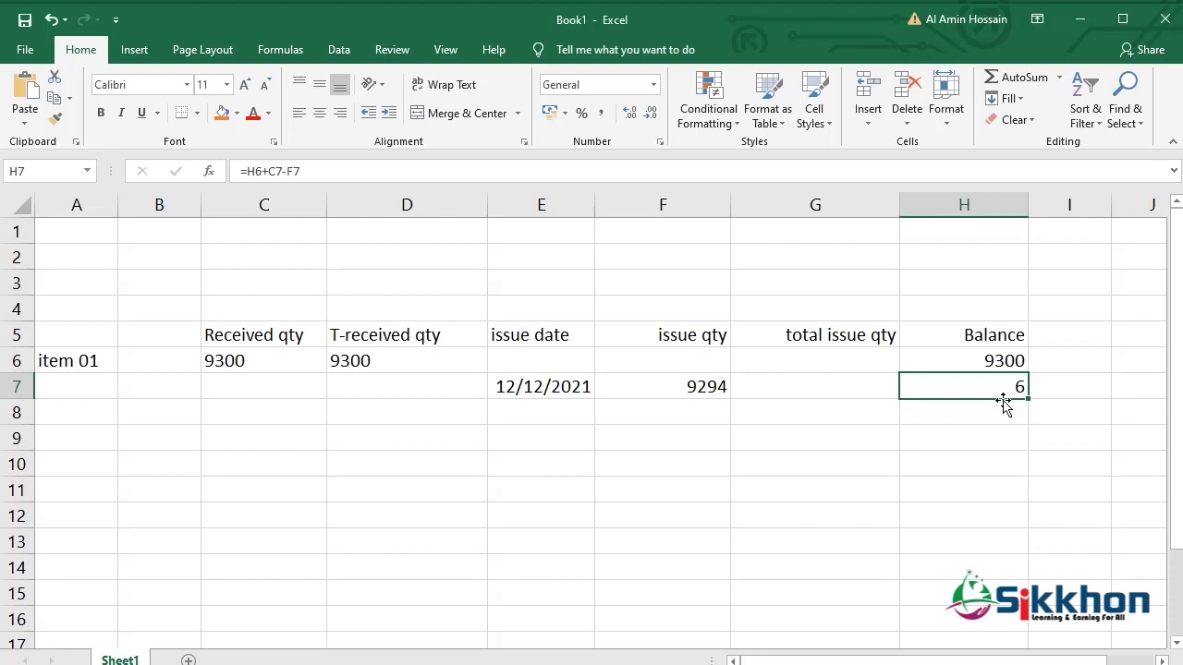
{"action": "left_click", "coordinate": [236, 414]}
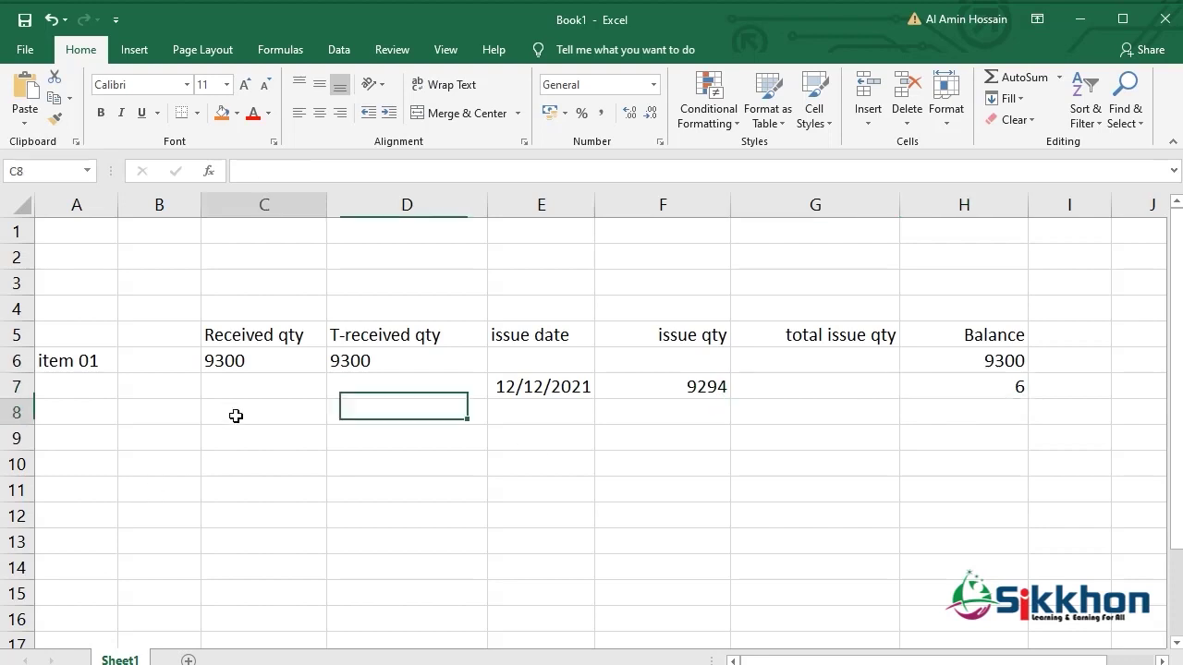
{"action": "left_click", "coordinate": [1001, 386]}
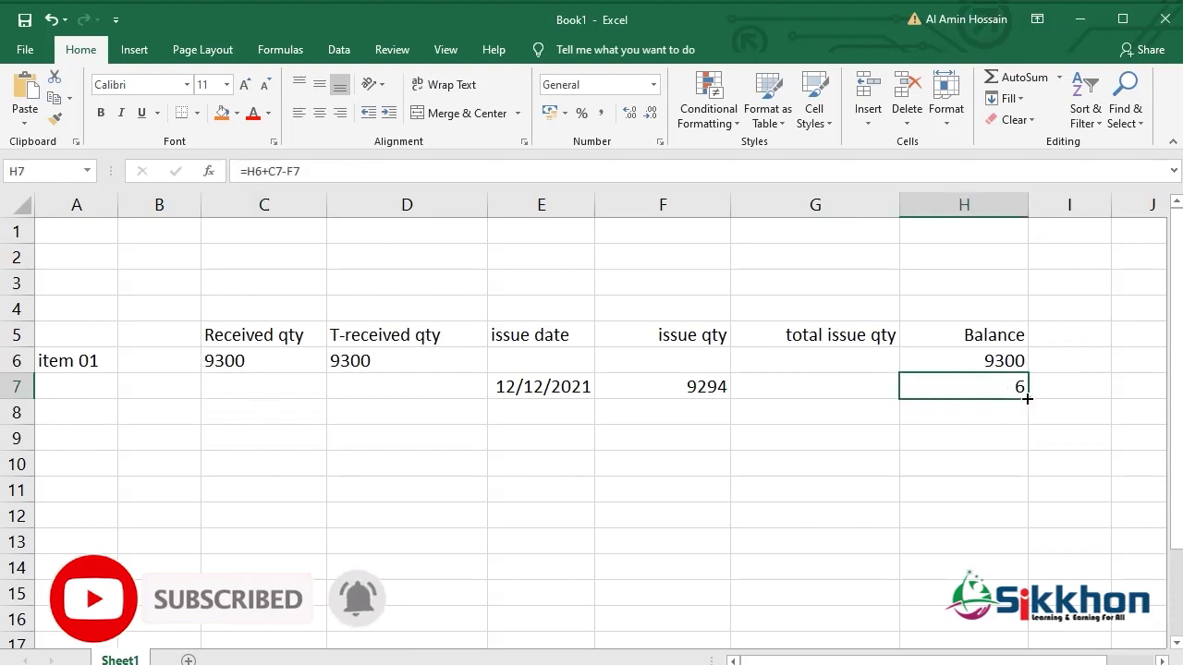
{"action": "left_click_drag", "start_coordinate": [1027, 400], "coordinate": [1012, 547]}
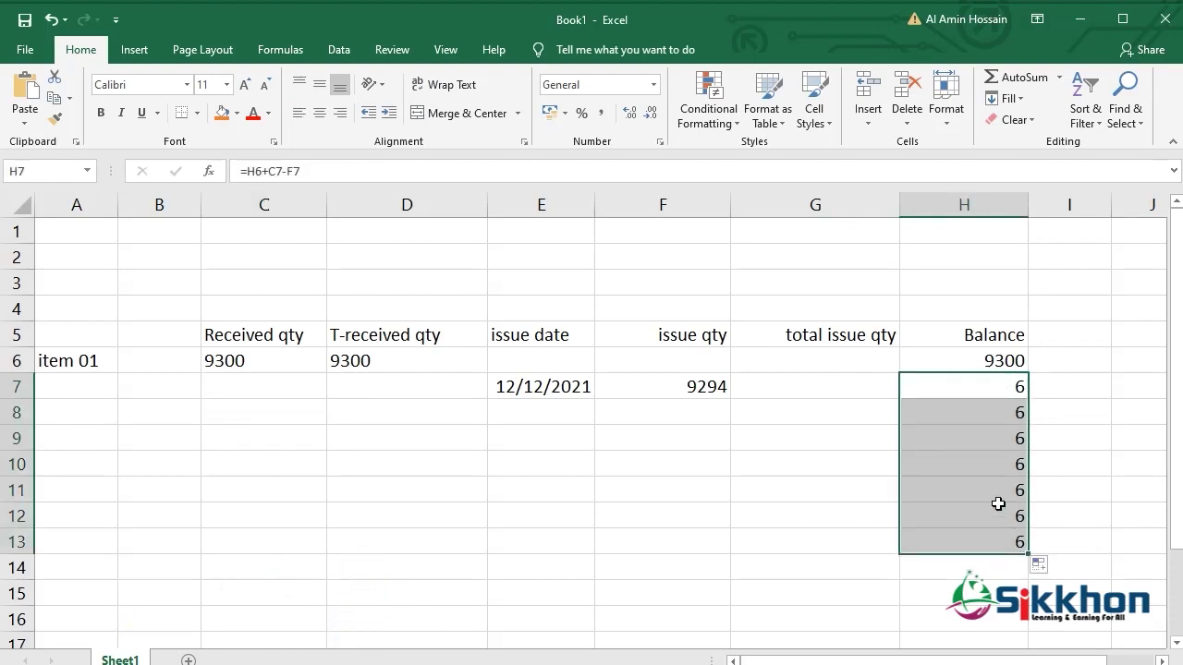
- Enter 1028 as the Received qty in C8 and check the Balance formula in H8
{"action": "left_click", "coordinate": [221, 413]}
{"action": "type", "text": "102"}
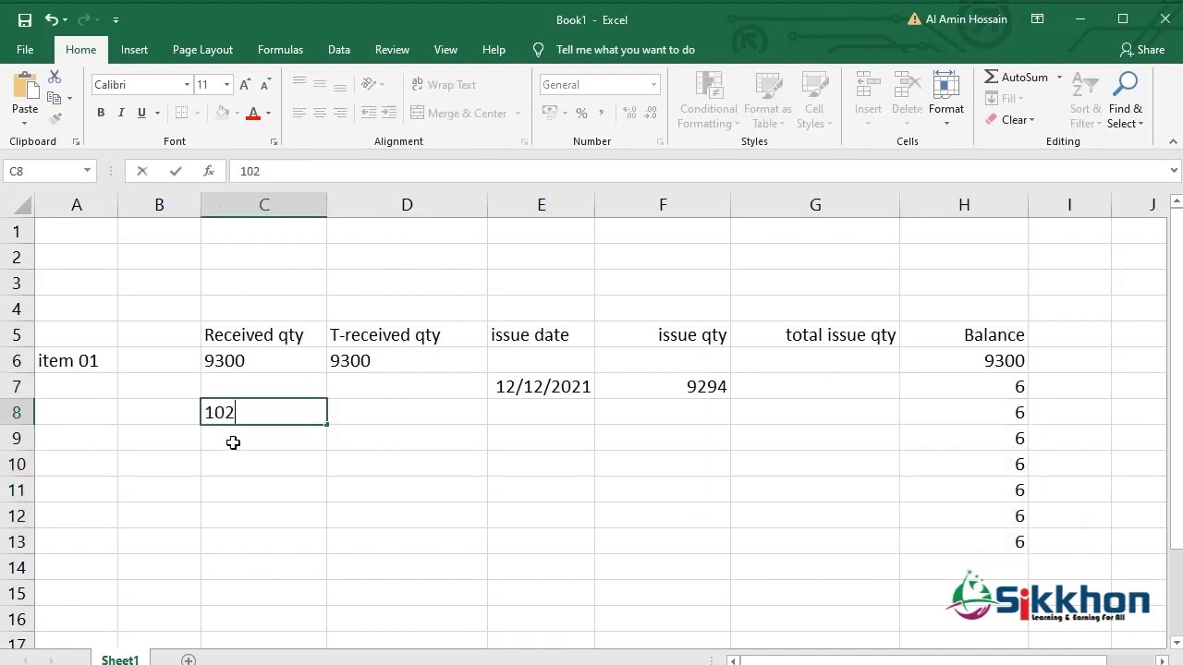
{"action": "type", "text": "8"}
{"action": "key", "text": "Return"}
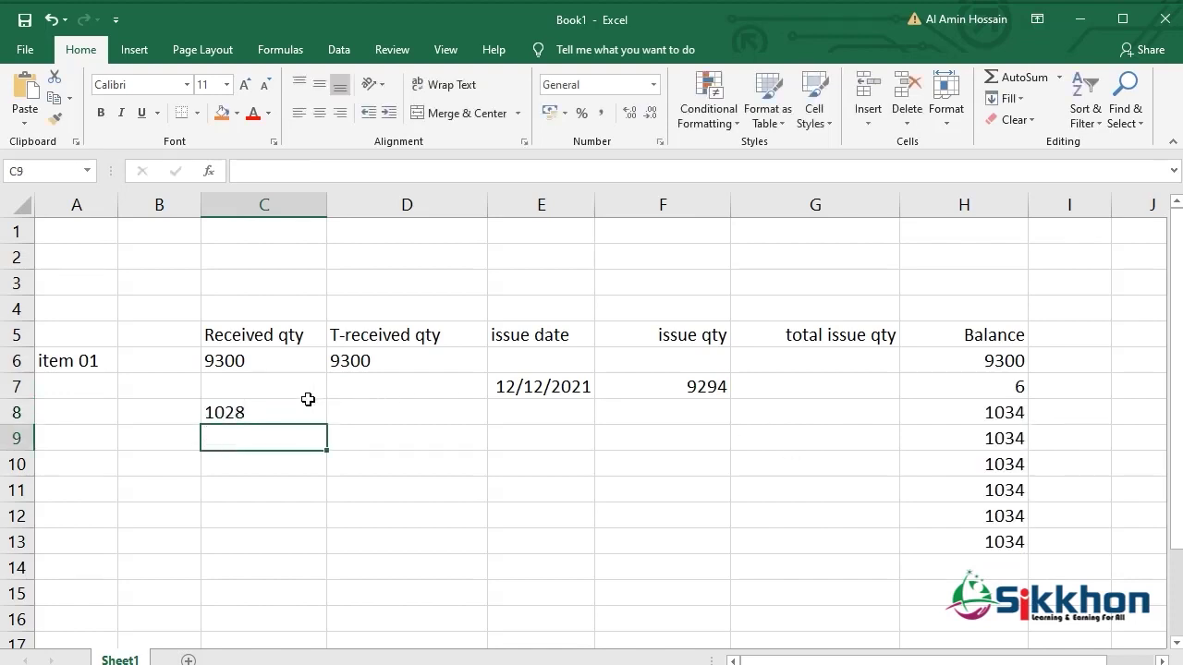
{"action": "left_click", "coordinate": [344, 413]}
{"action": "left_click", "coordinate": [1009, 418]}
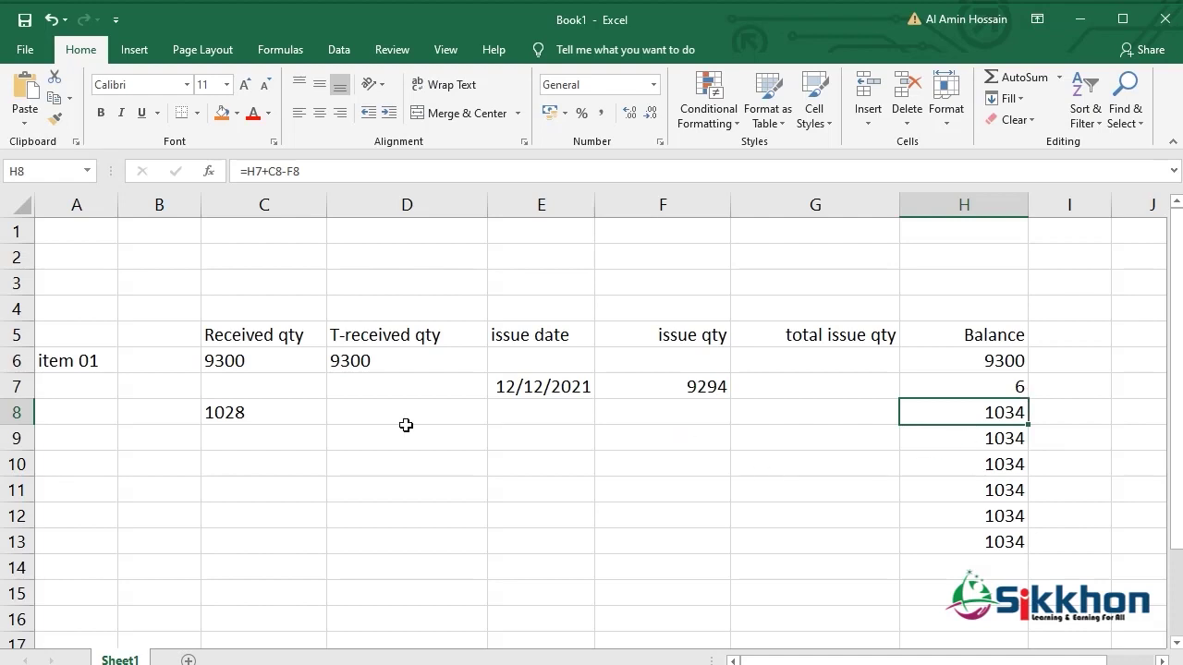
- Enter 1312-2021 as the issue date in E9 and 1028 as the issue qty in F9
{"action": "left_click", "coordinate": [515, 443]}
{"action": "type", "text": "1"}
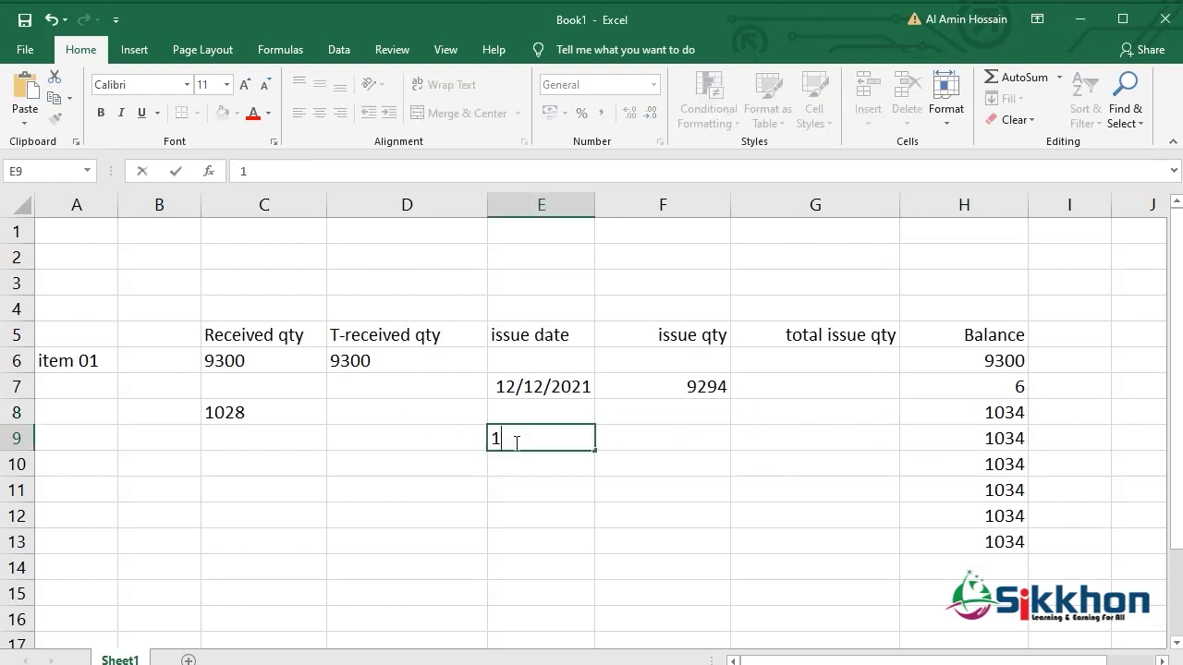
{"action": "type", "text": "3-12-2021"}
{"action": "key", "text": "Return"}
{"action": "type", "text": "."}
{"action": "key", "text": "BackSpace"}
{"action": "left_click", "coordinate": [705, 440]}
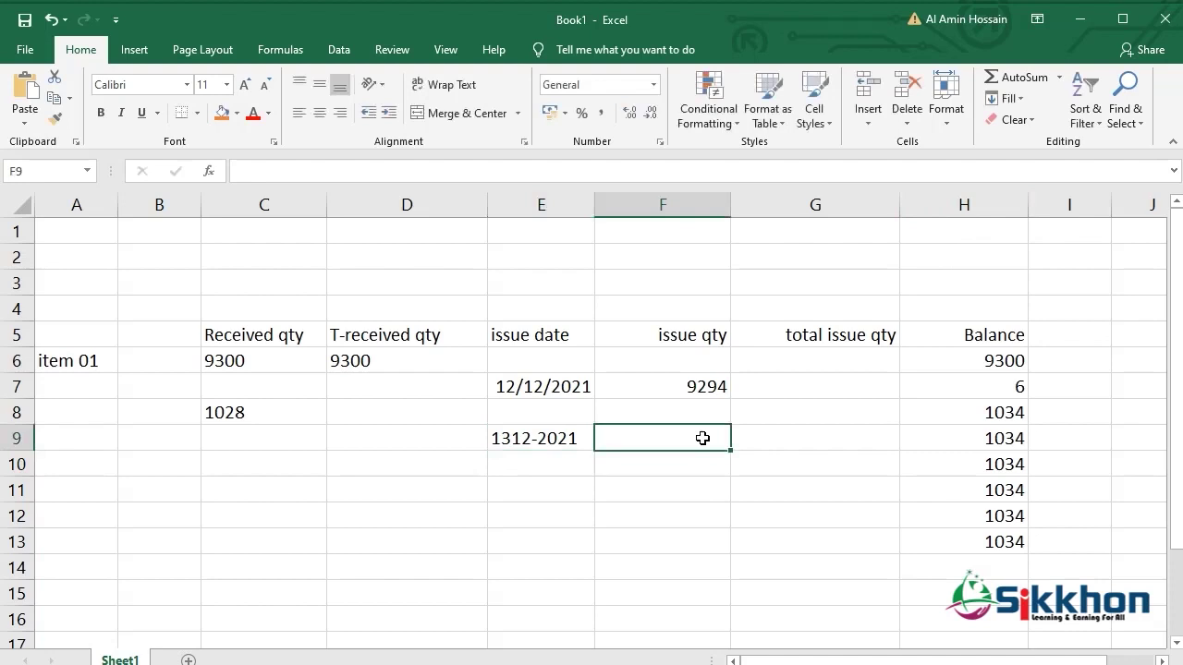
{"action": "type", "text": "1028"}
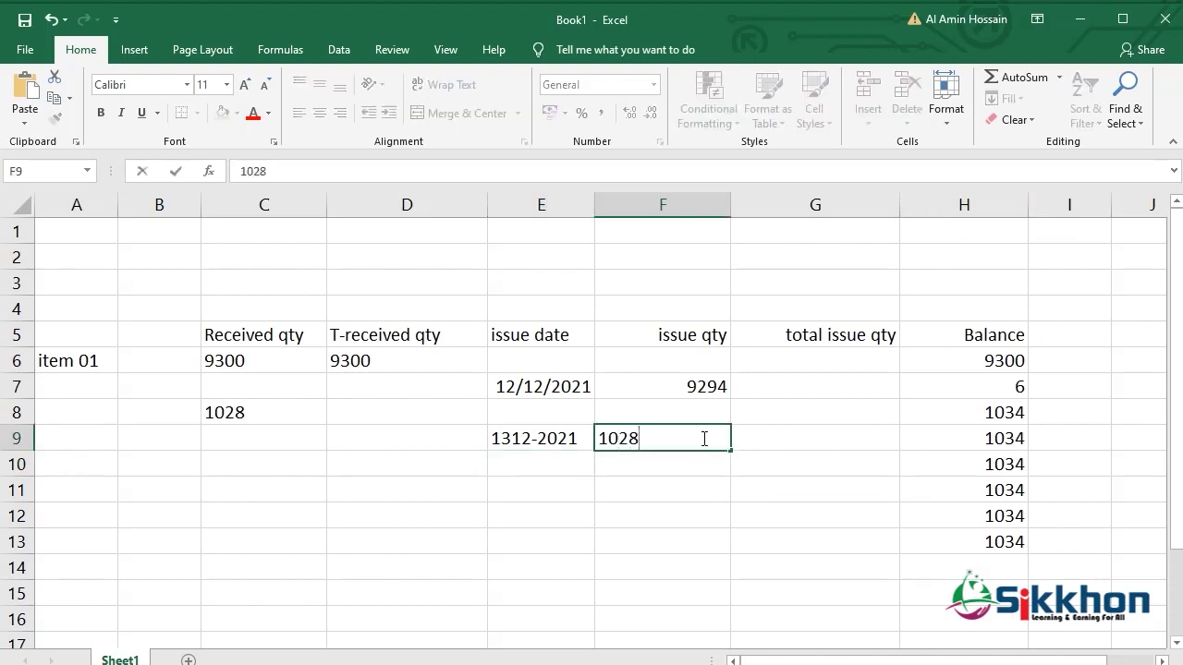
{"action": "key", "text": "Return"}
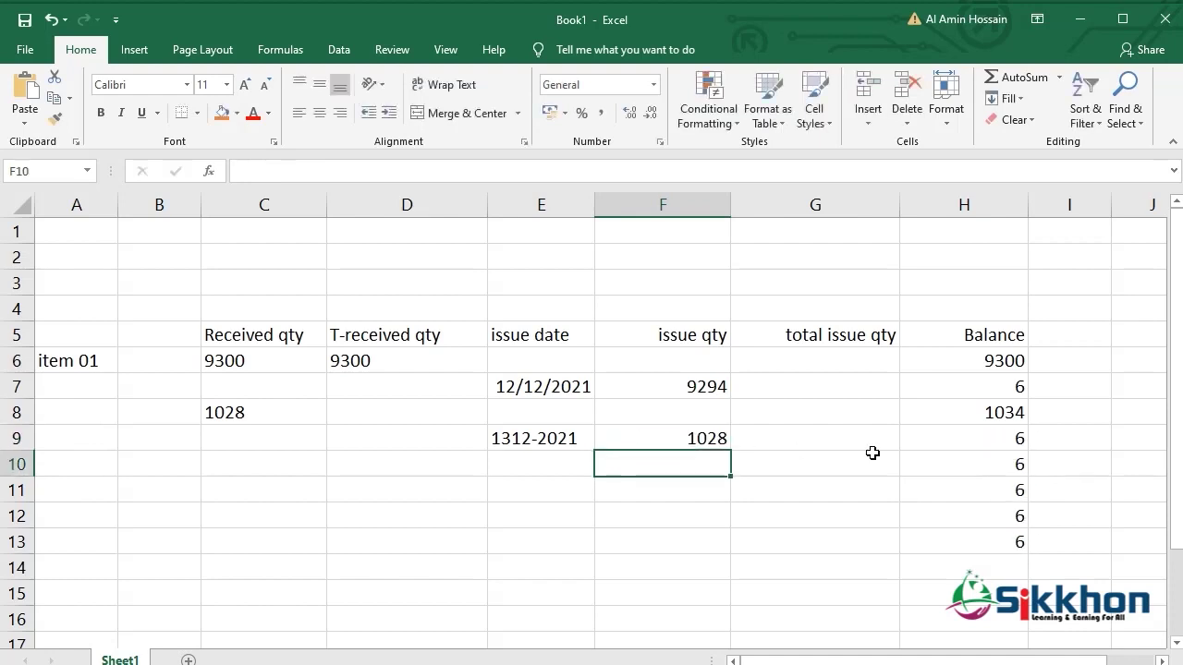
- Review the Balance column's opening value in H6 and the running balance formulas in H7 and H9
{"action": "left_click", "coordinate": [976, 438]}
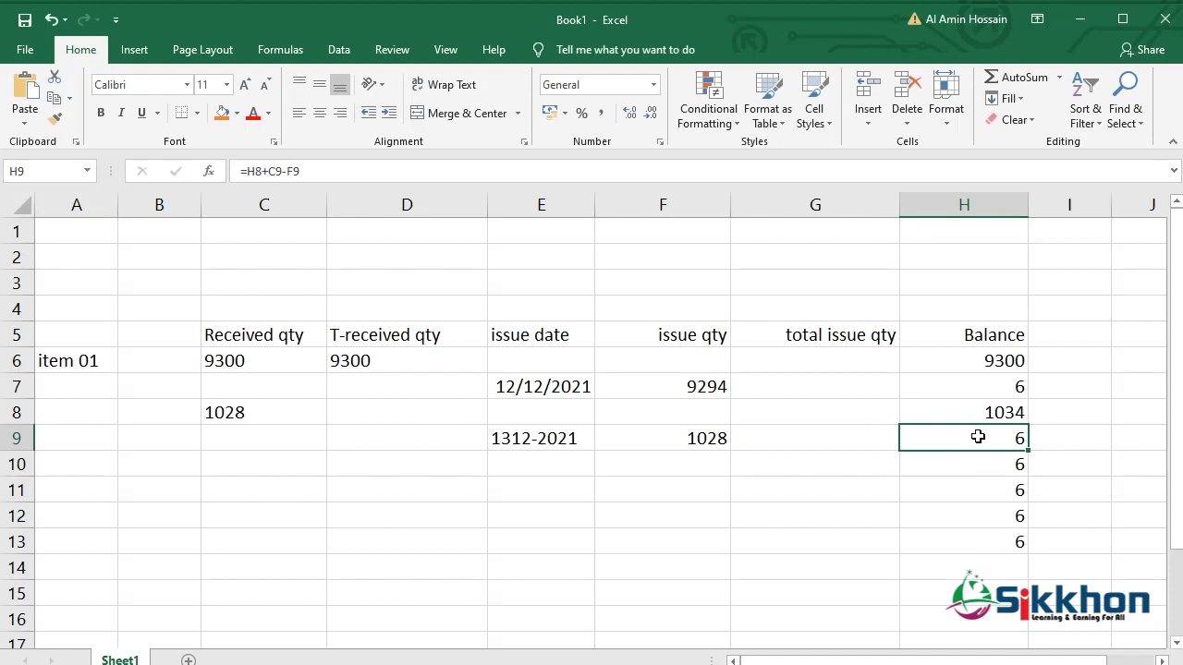
{"action": "double_click", "coordinate": [986, 360]}
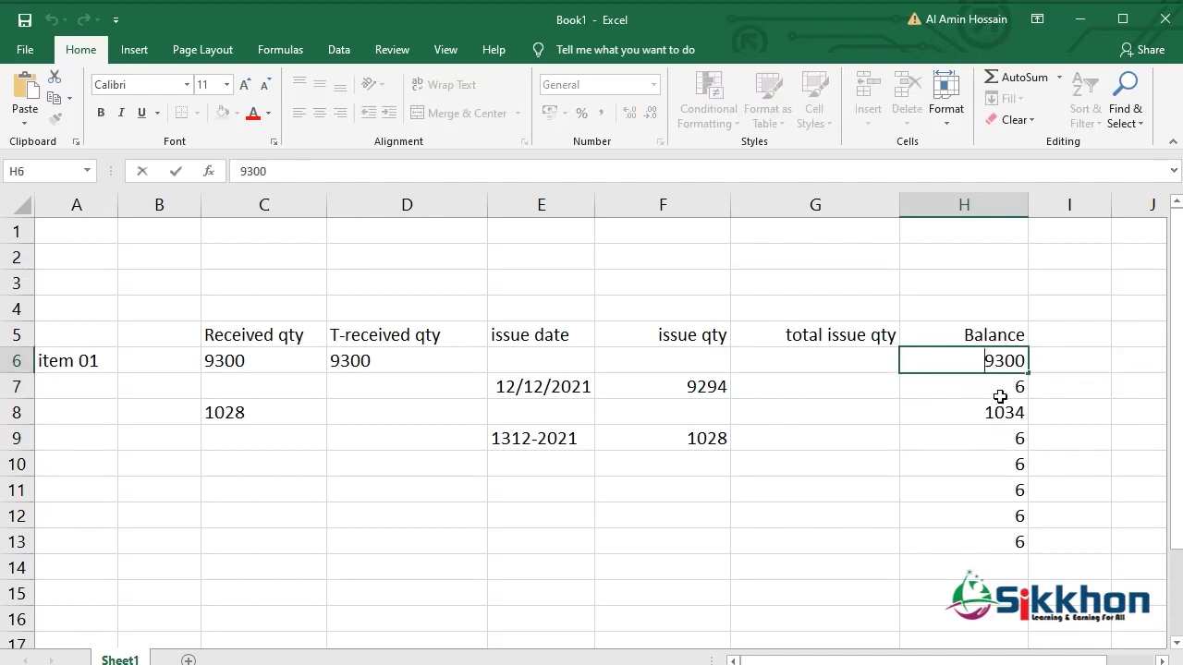
{"action": "left_click", "coordinate": [1000, 391]}
{"action": "double_click", "coordinate": [1001, 391]}
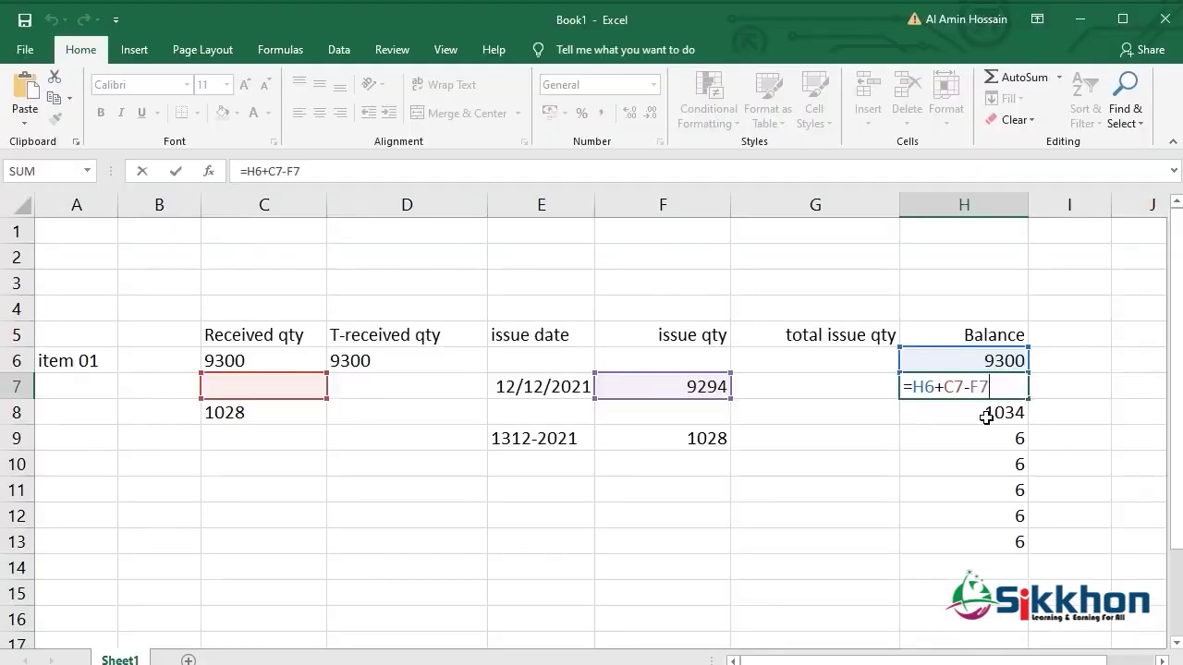
{"action": "key", "text": "Return"}
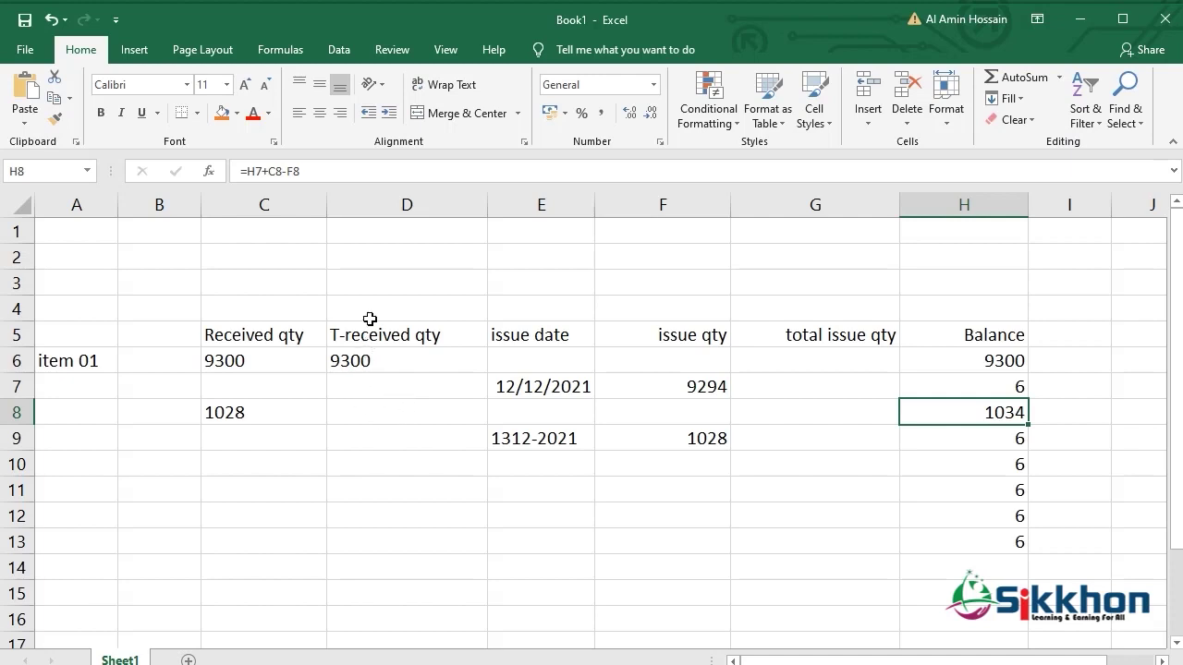
- Switch to the browser, open the Sikkhon forum's home page from the Join Us page and look it over
{"action": "scroll", "coordinate": [375, 354], "scroll_direction": "down", "scroll_amount": 2}
{"action": "scroll", "coordinate": [274, 281], "scroll_direction": "up", "scroll_amount": 1}
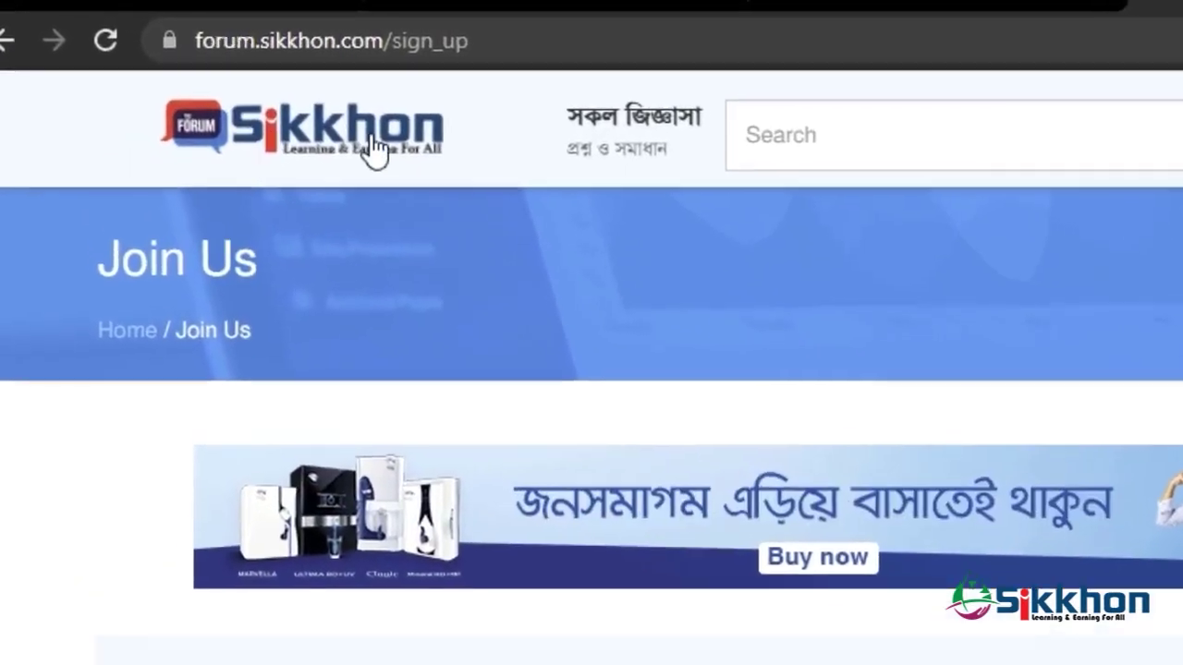
{"action": "left_click", "coordinate": [375, 150]}
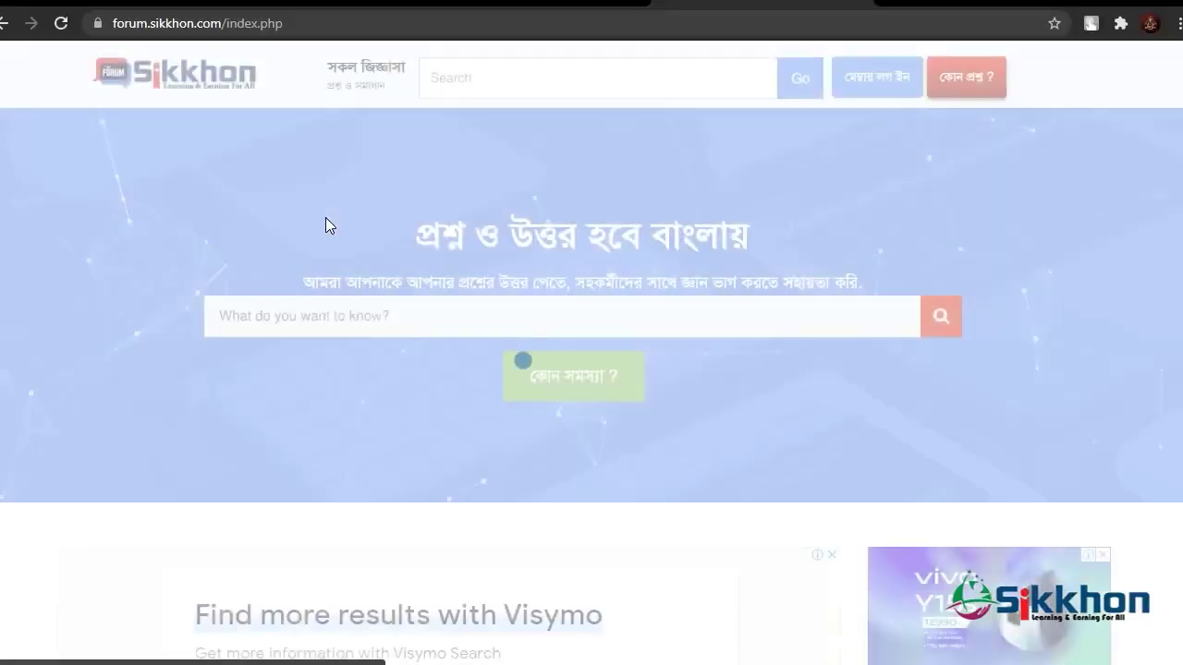
{"action": "scroll", "coordinate": [860, 429], "scroll_direction": "down", "scroll_amount": 4}
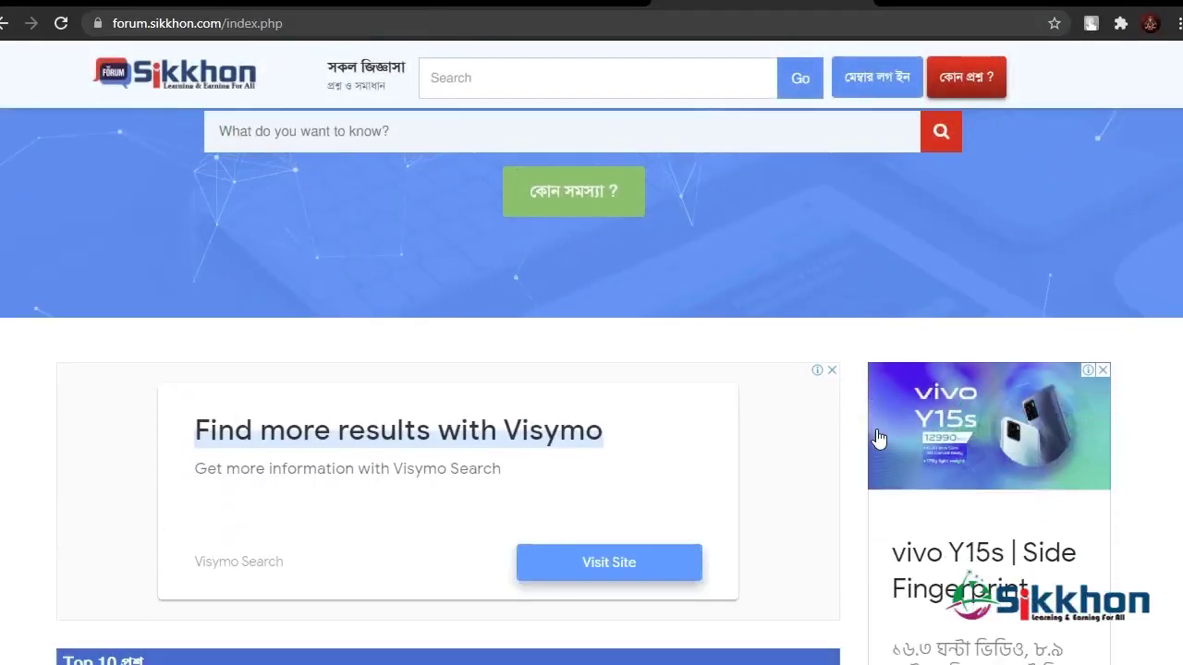
{"action": "scroll", "coordinate": [921, 411], "scroll_direction": "up", "scroll_amount": 4}
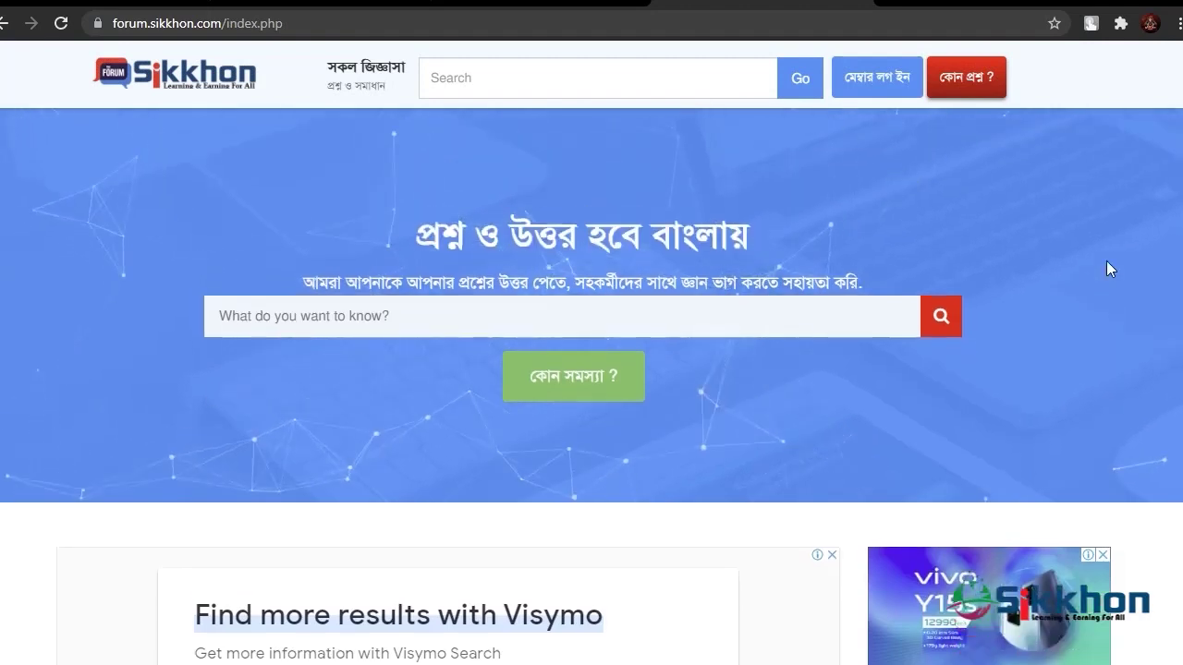